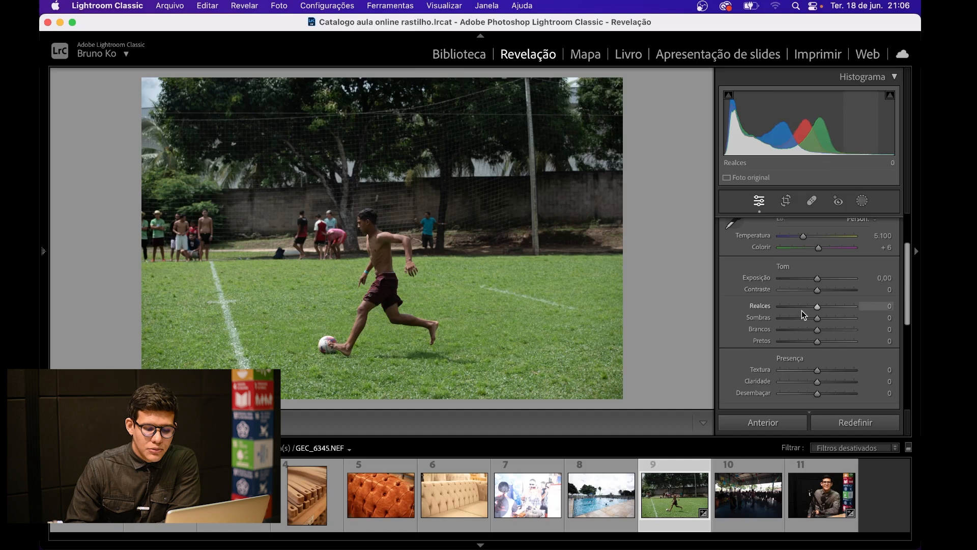
Step: Set Textura to +100 on the soccer photo and inspect the ball and player's legs close up with the interface blacked out
scroll(798, 347, down, 3)
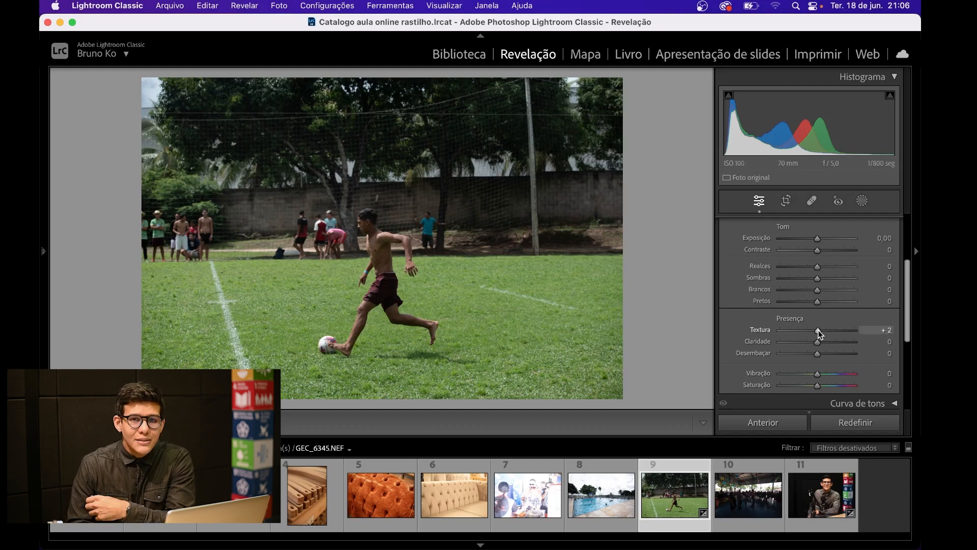
drag(819, 330, 862, 334)
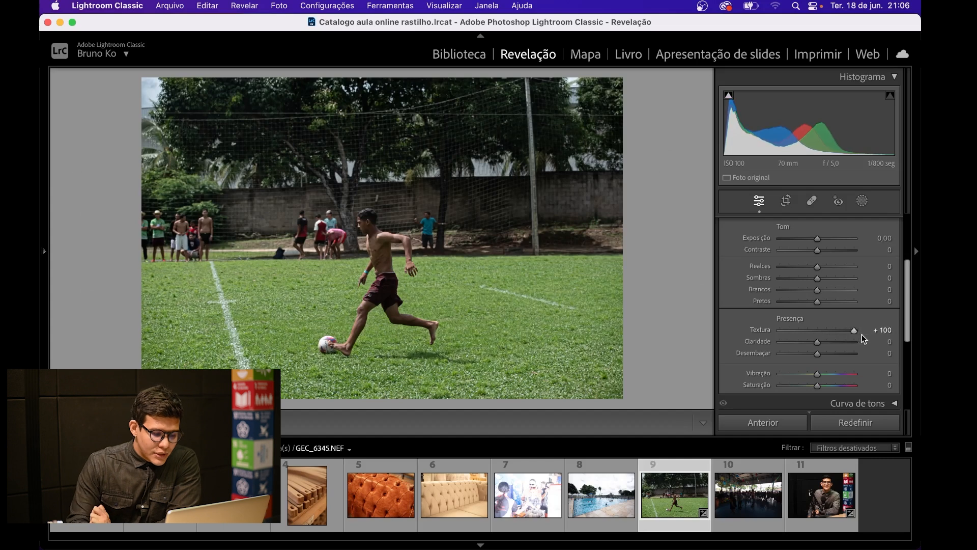
key(l)
key(l)
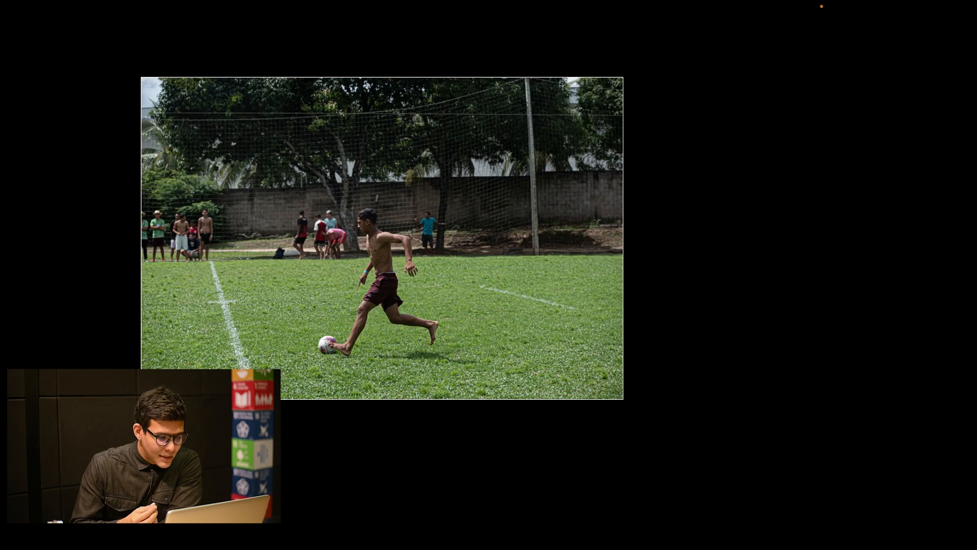
click(327, 323)
drag(425, 362, 414, 234)
drag(402, 294, 296, 279)
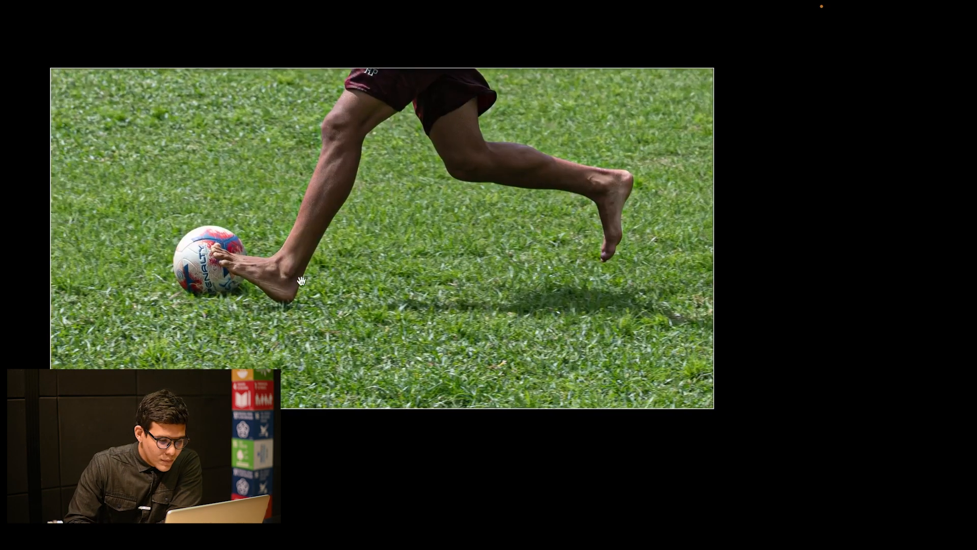
key(l)
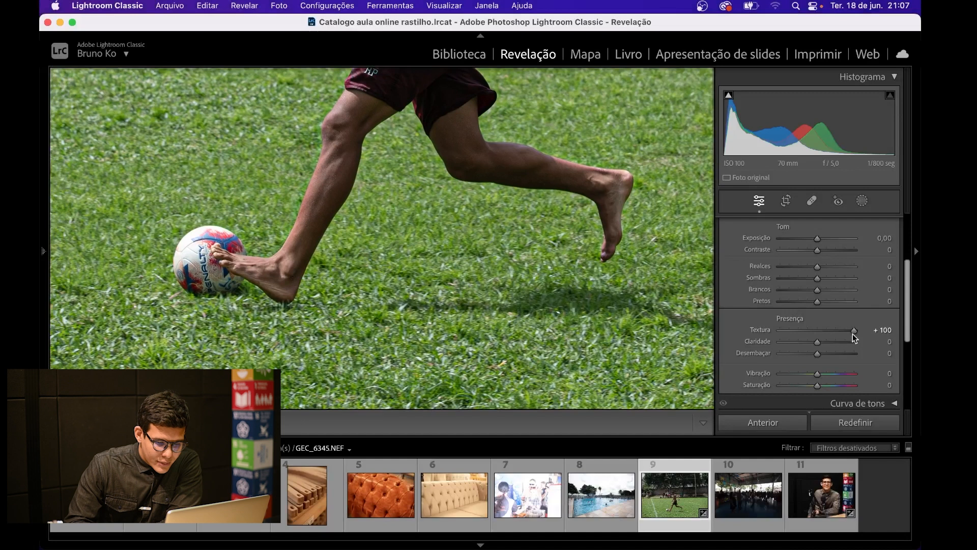
Step: Compare Textura at 0 and +100 on the grass, ball and player's upper body, and reset it to 0
double_click(853, 331)
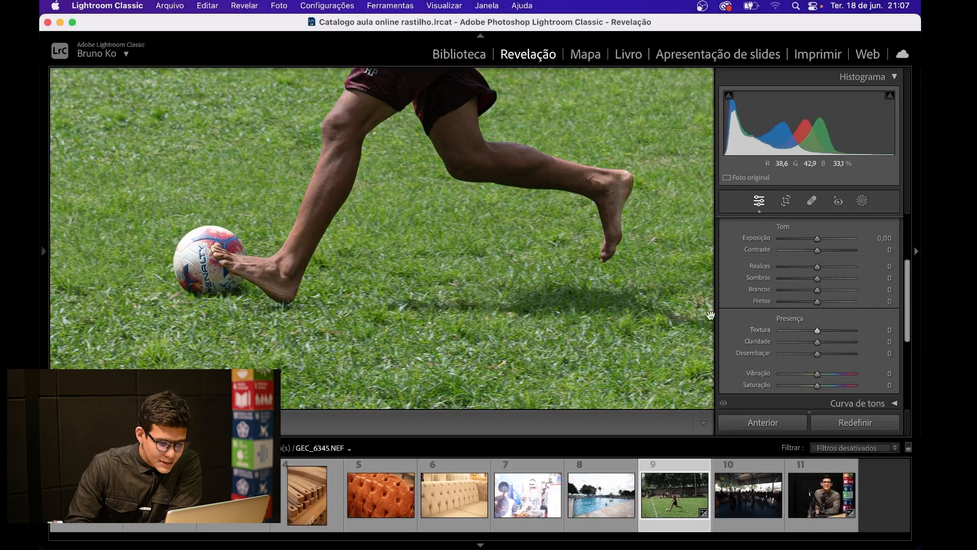
click(854, 330)
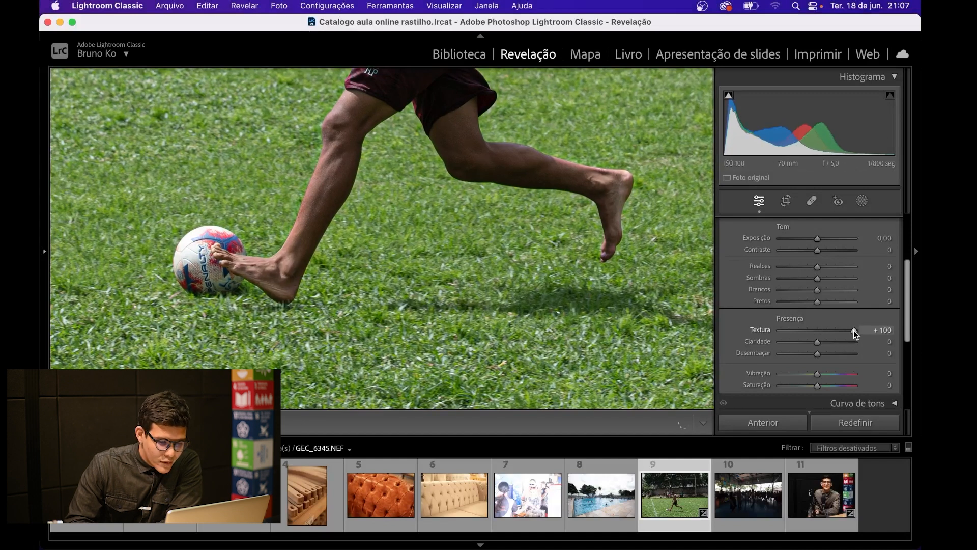
double_click(853, 329)
click(853, 330)
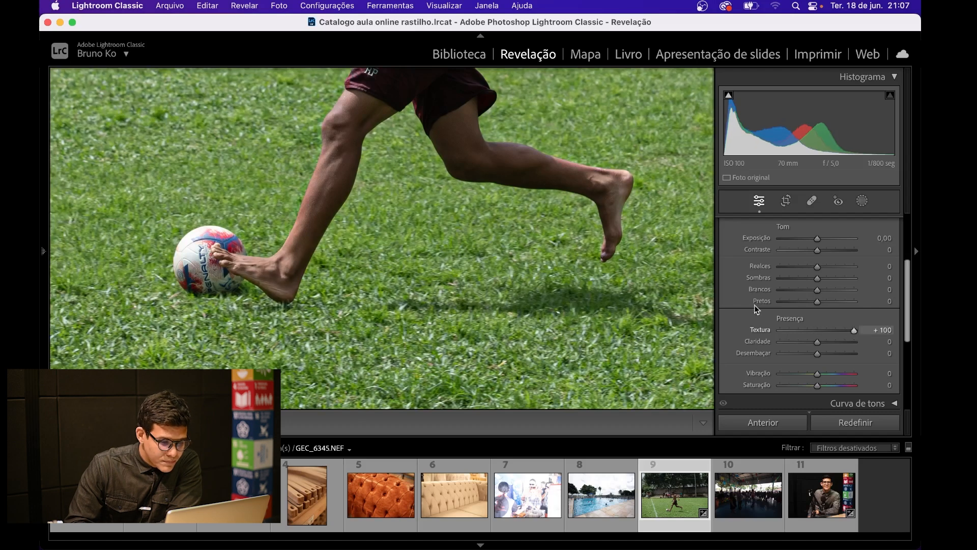
drag(362, 251, 573, 305)
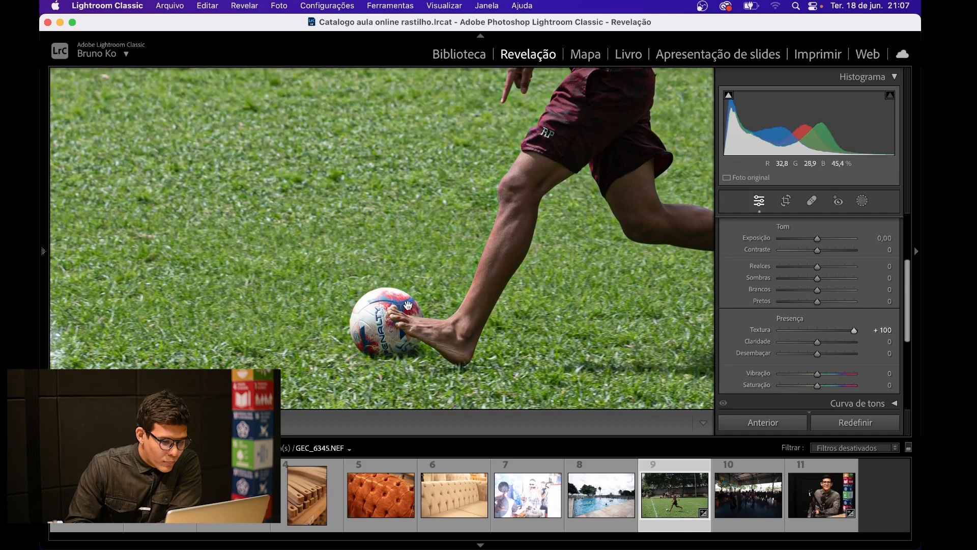
double_click(854, 332)
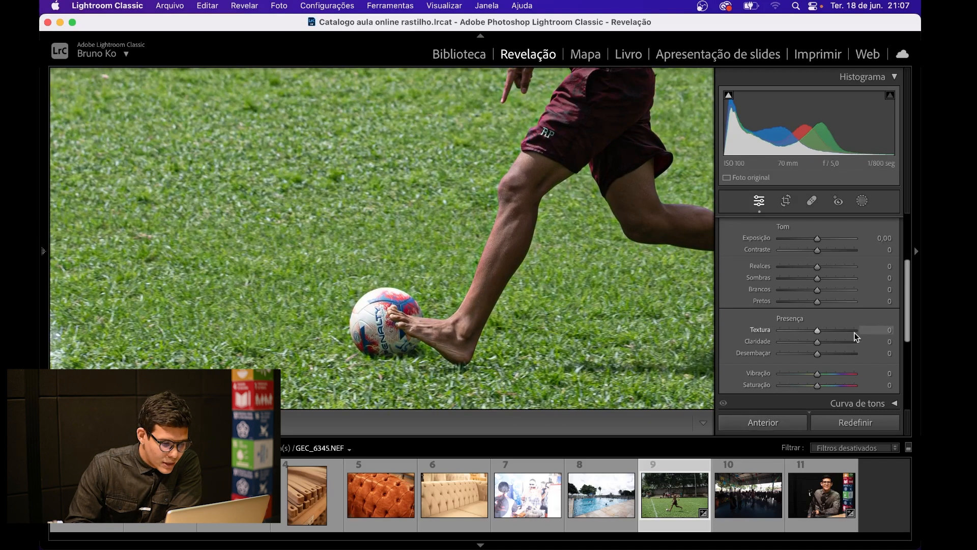
click(854, 331)
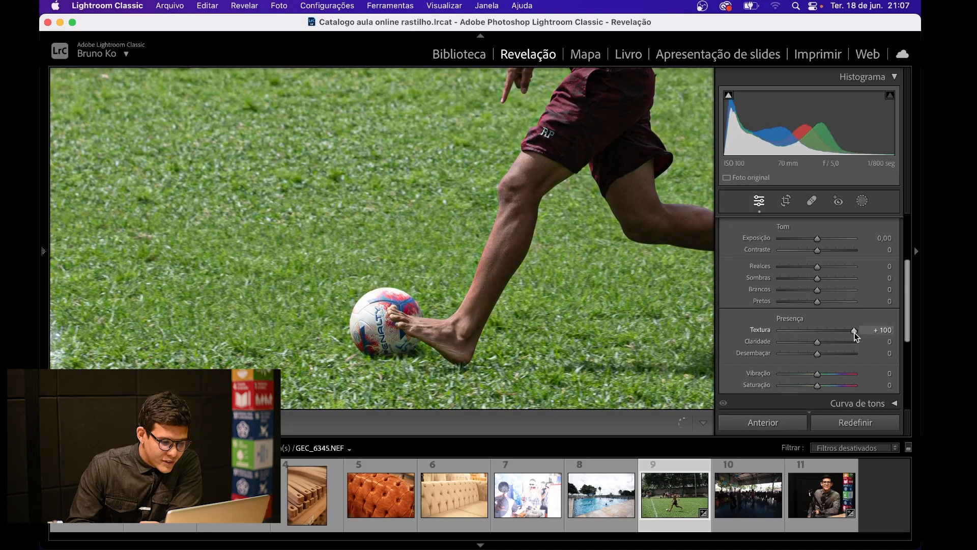
drag(580, 177, 524, 324)
drag(602, 191, 602, 288)
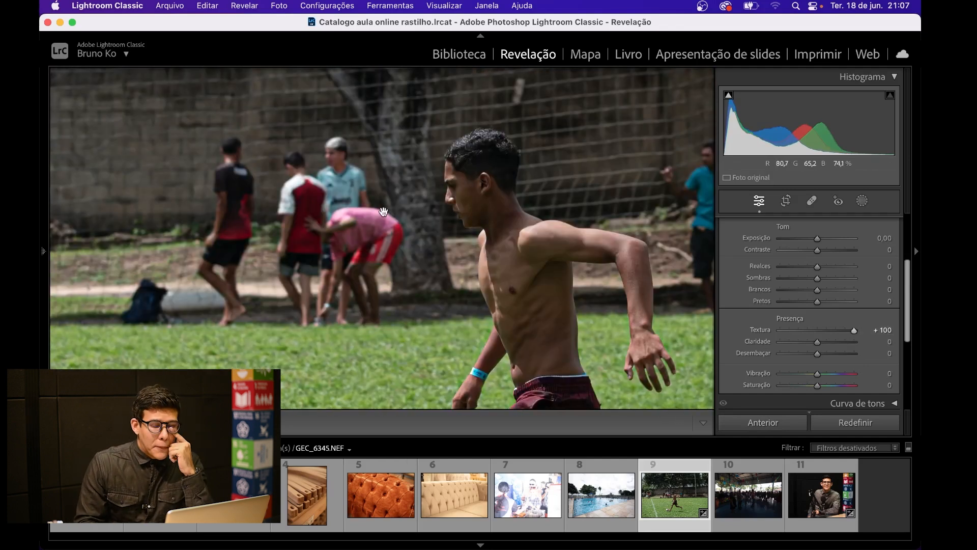
double_click(856, 329)
Step: Collapse the Básico section to view the other adjustment groups, reopen it at Presença and show the whole soccer photo
scroll(856, 298, up, 5)
click(894, 224)
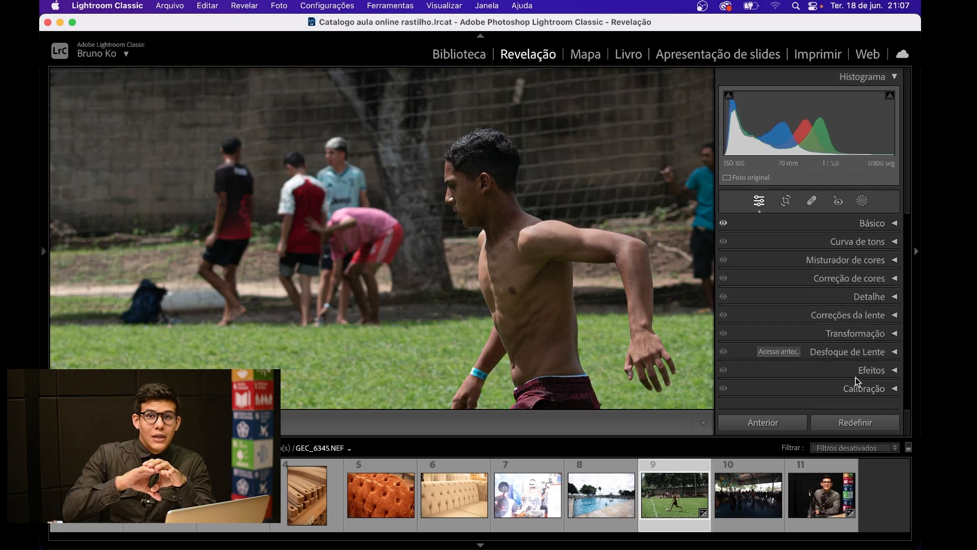
click(894, 224)
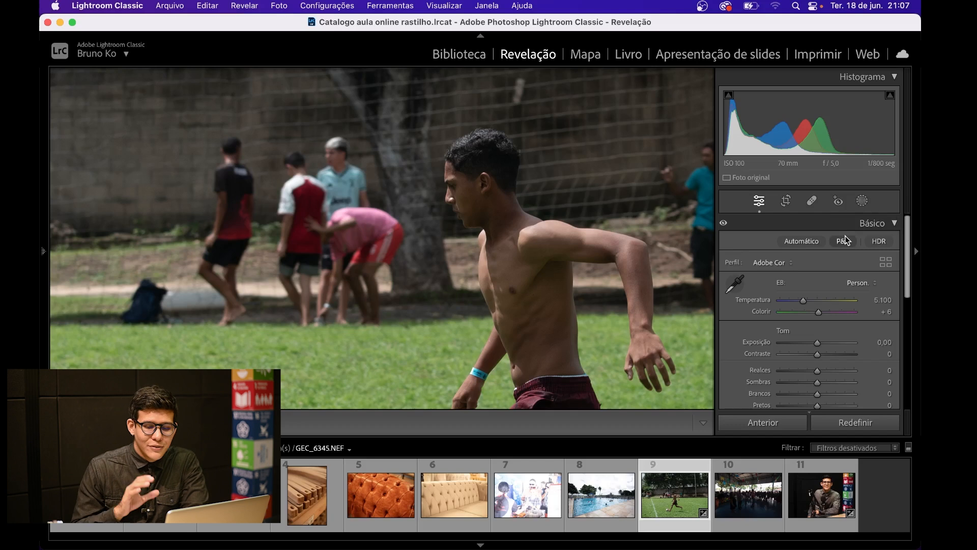
scroll(821, 291, down, 6)
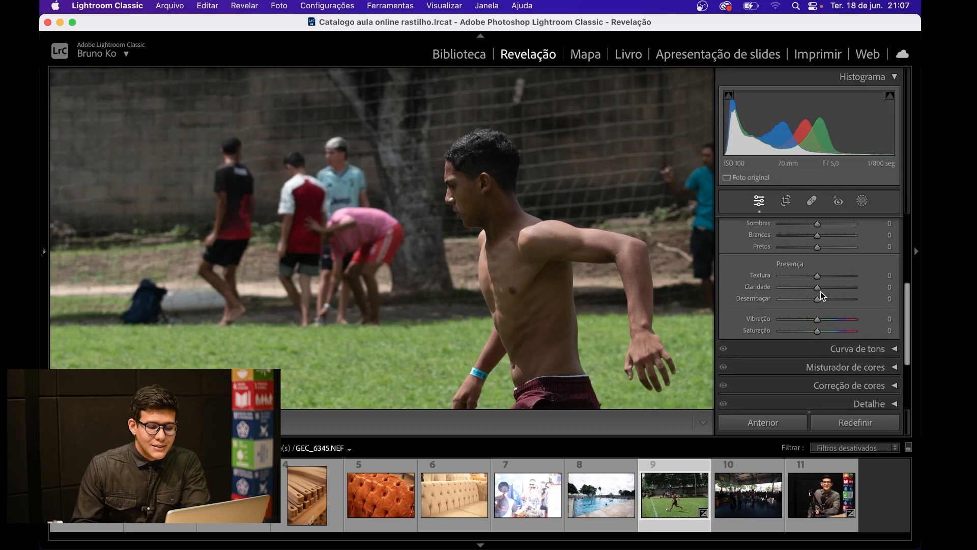
click(547, 267)
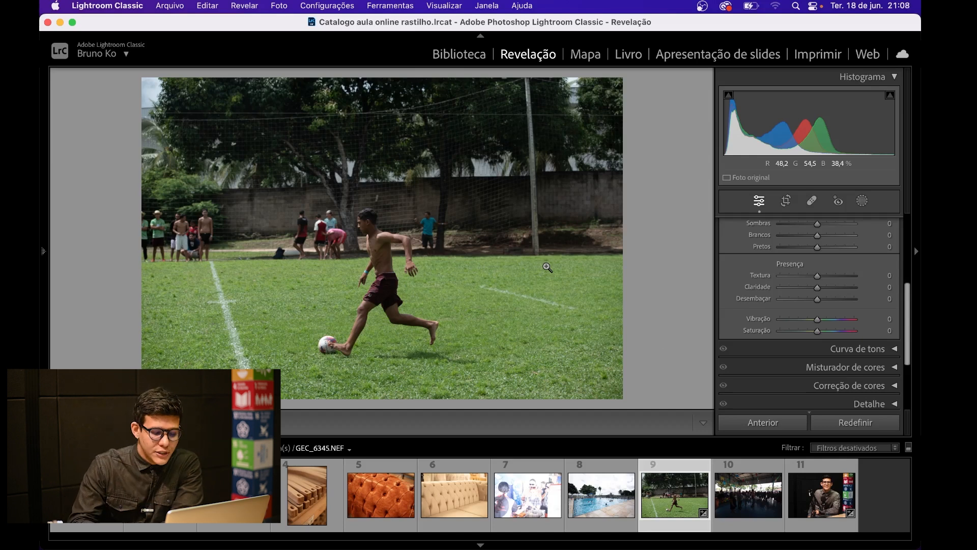
Step: Open the portrait GE3_2833.NEF, magnify the face and set its Textura to +97
click(821, 495)
scroll(841, 275, up, 2)
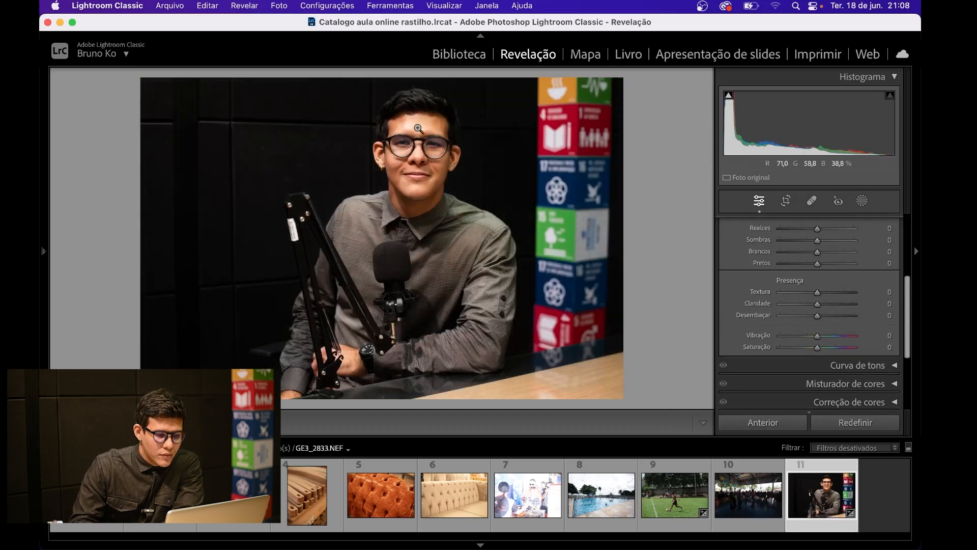
click(419, 129)
drag(818, 292, 853, 291)
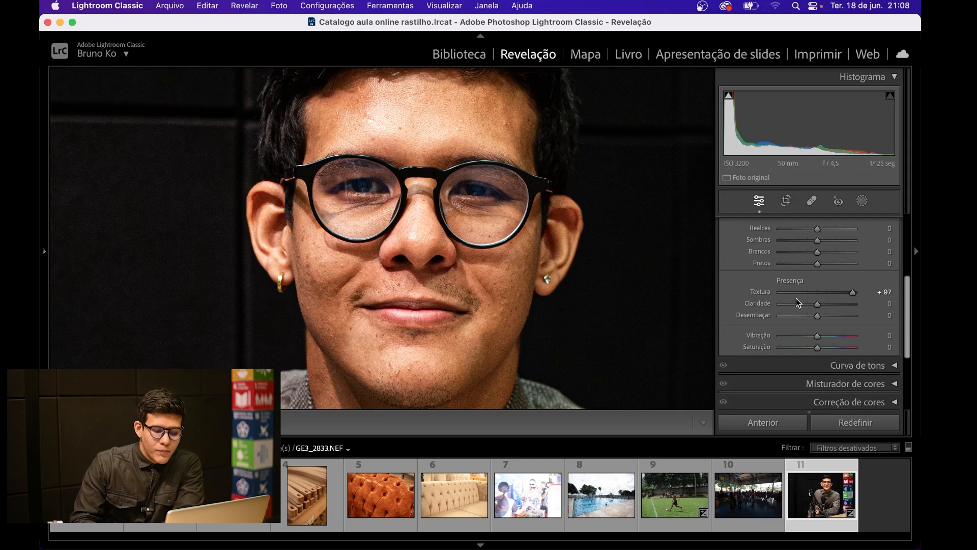
Step: Return to the soccer photo GEC_6345.NEF, show it whole and set its Textura to +99
click(674, 480)
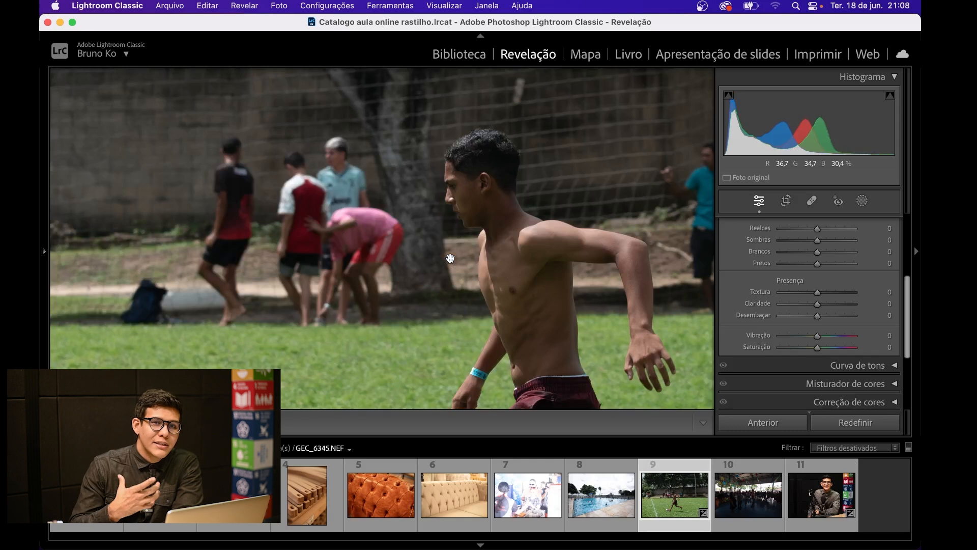
click(450, 260)
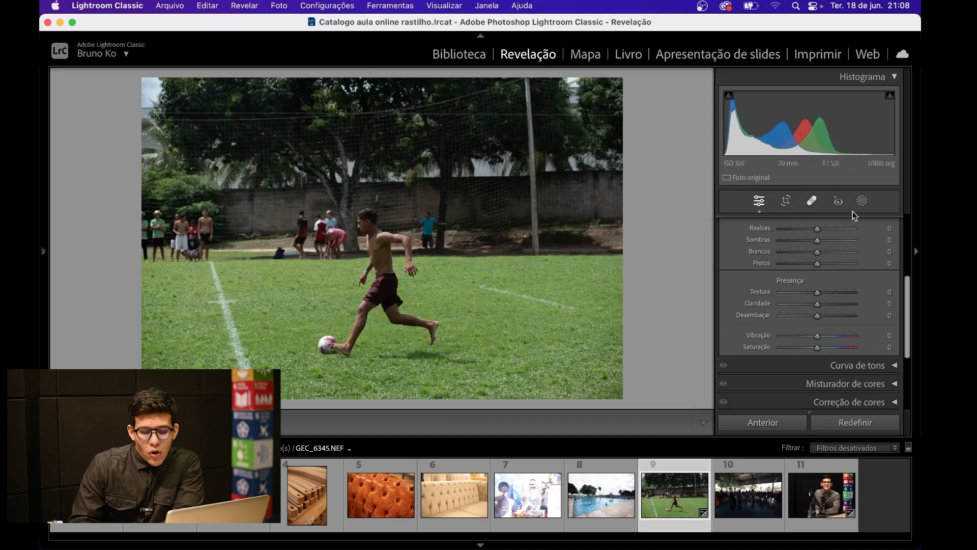
click(852, 293)
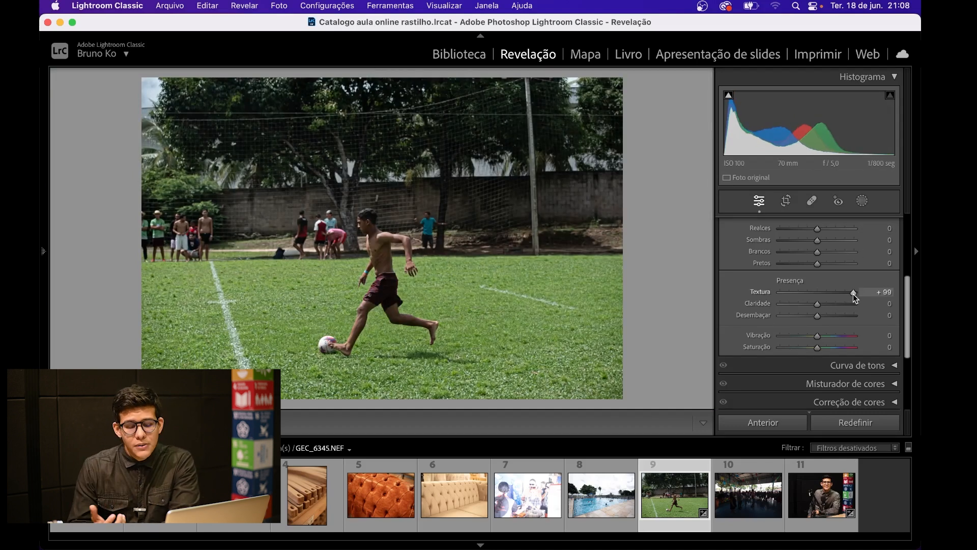
Step: Try Textura at −100, inspect the grass, ball and player close up, and reset it to 0
drag(853, 294, 776, 295)
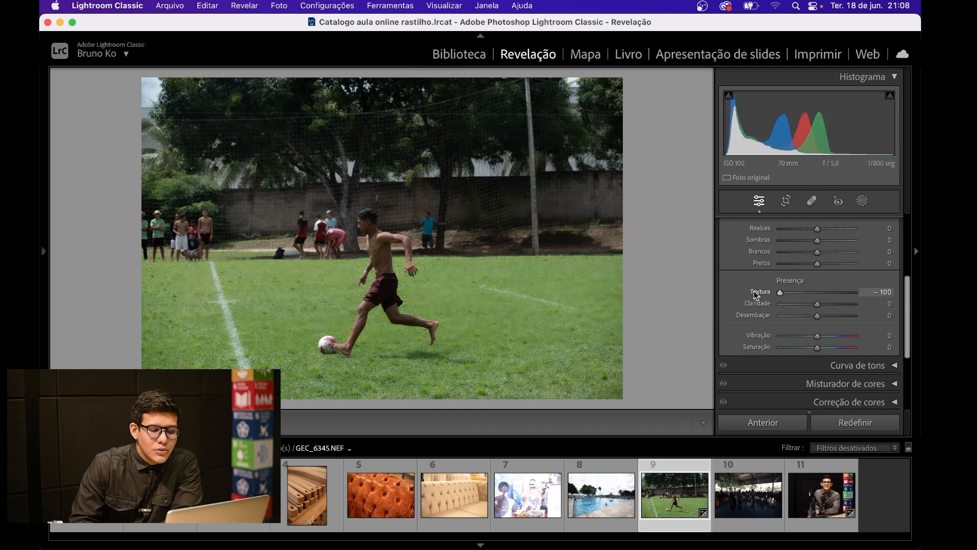
click(301, 318)
drag(482, 329, 480, 209)
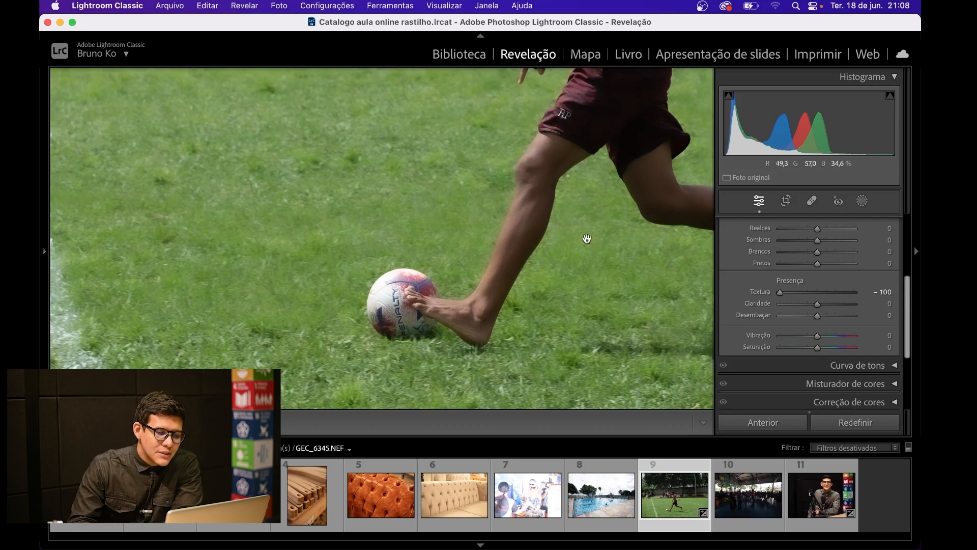
scroll(585, 234, up, 5)
scroll(604, 215, up, 5)
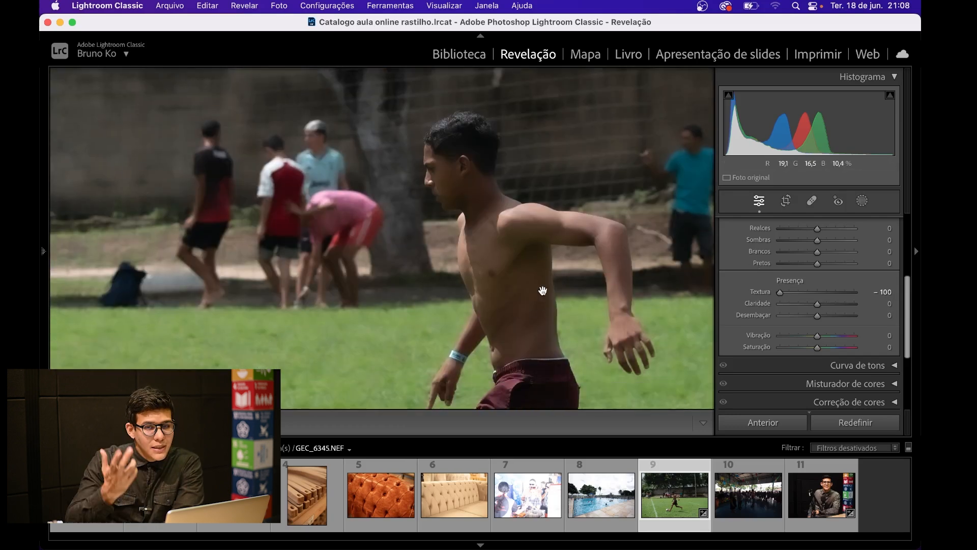
double_click(783, 294)
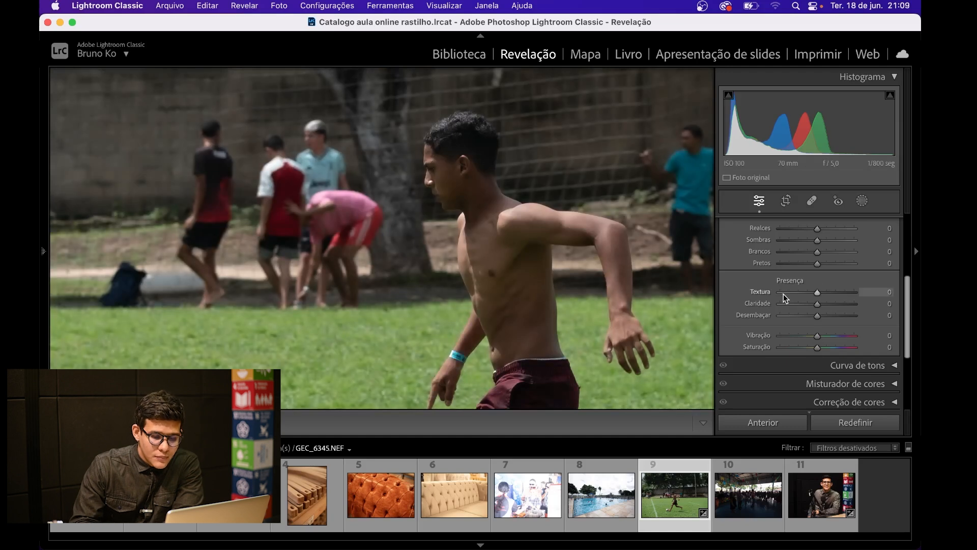
Step: Set the soccer photo's Textura to +48 and its Claridade to +100
drag(517, 162, 477, 162)
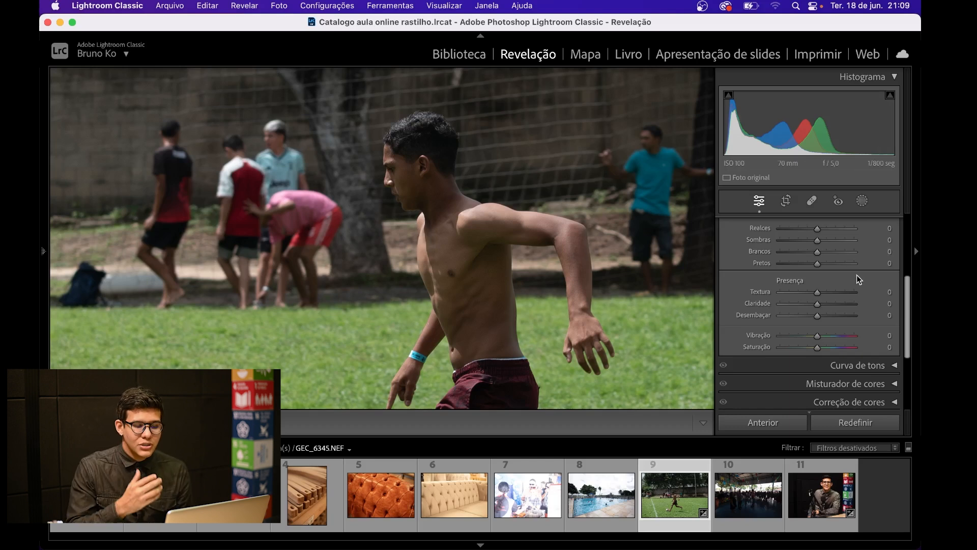
click(586, 265)
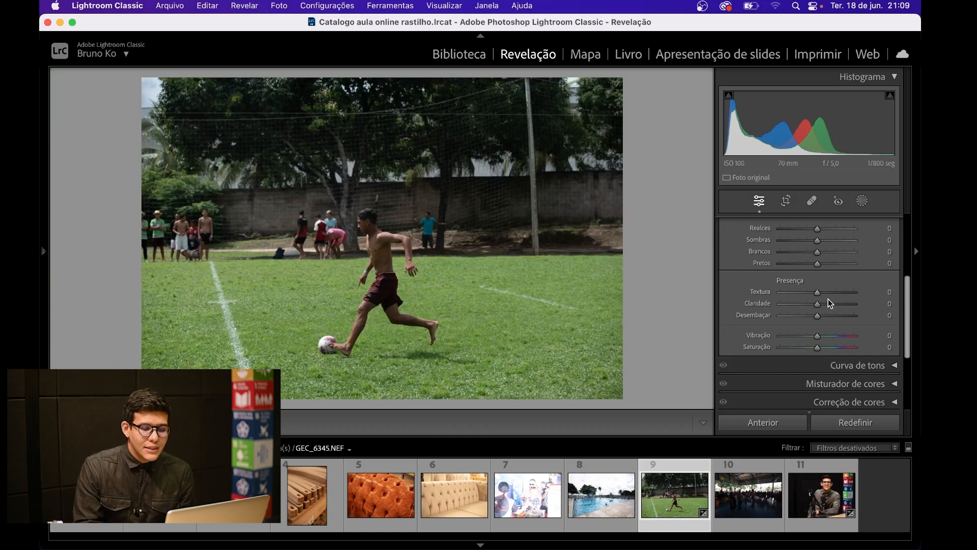
click(833, 293)
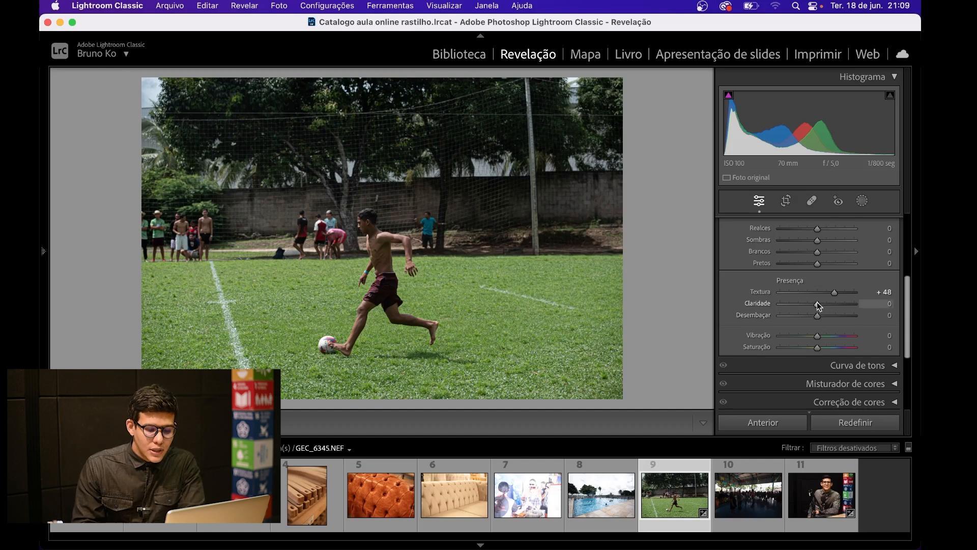
drag(818, 303, 877, 312)
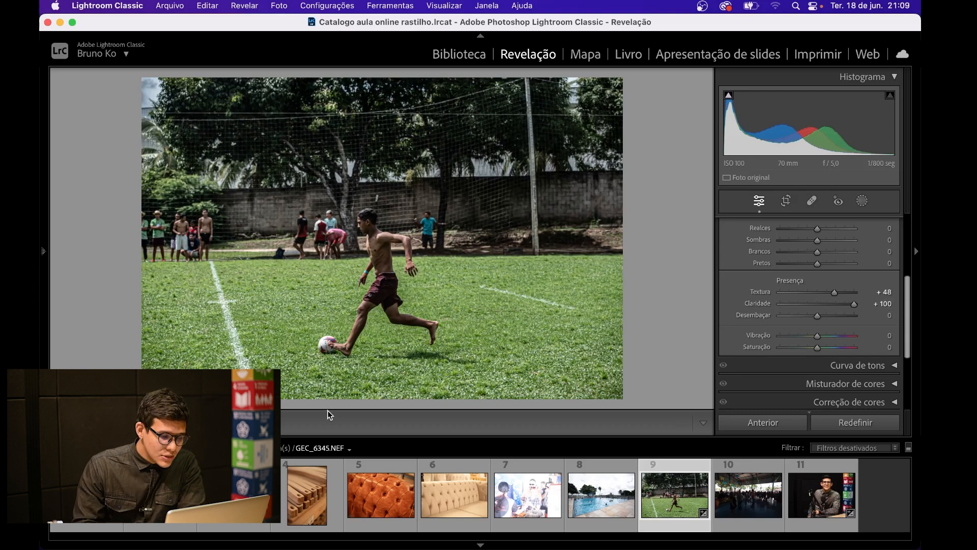
Step: Inspect the ball, grass and player's legs close up, and reset Textura to 0
click(333, 285)
mouse_move(330, 352)
mouse_down()
mouse_move(354, 286)
mouse_move(442, 196)
mouse_up()
drag(455, 260, 456, 220)
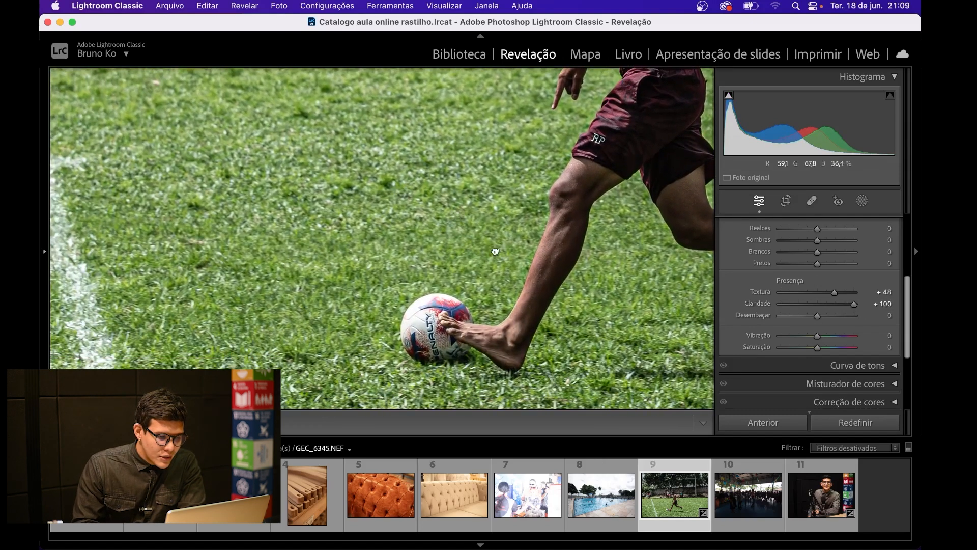
drag(494, 249, 497, 233)
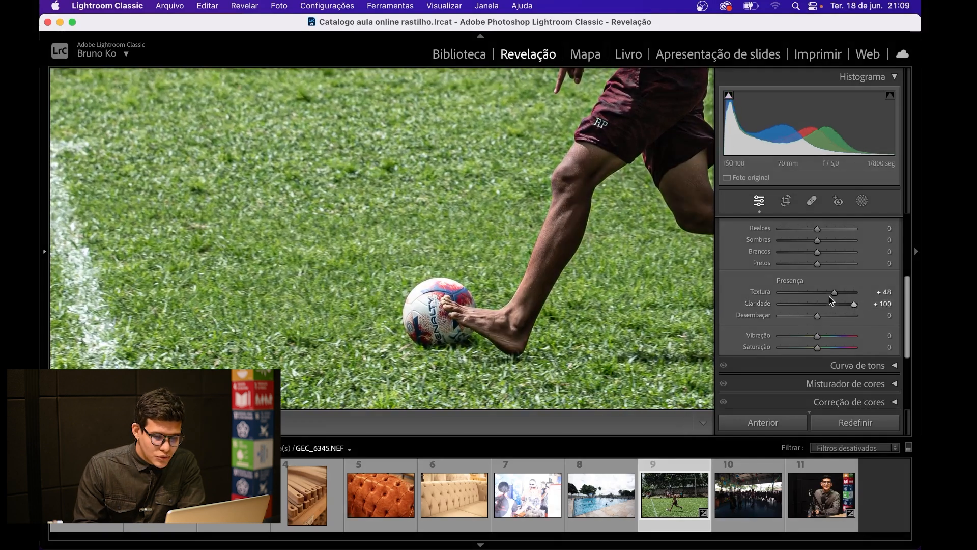
double_click(835, 293)
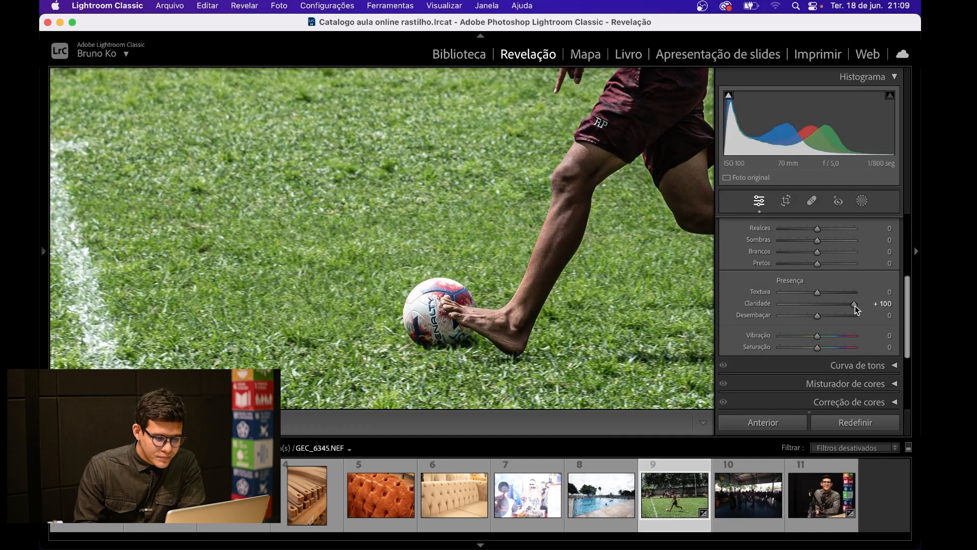
Step: Reset Claridade to compare the photo without it, undo that reset and examine the player's legs and grass
double_click(854, 304)
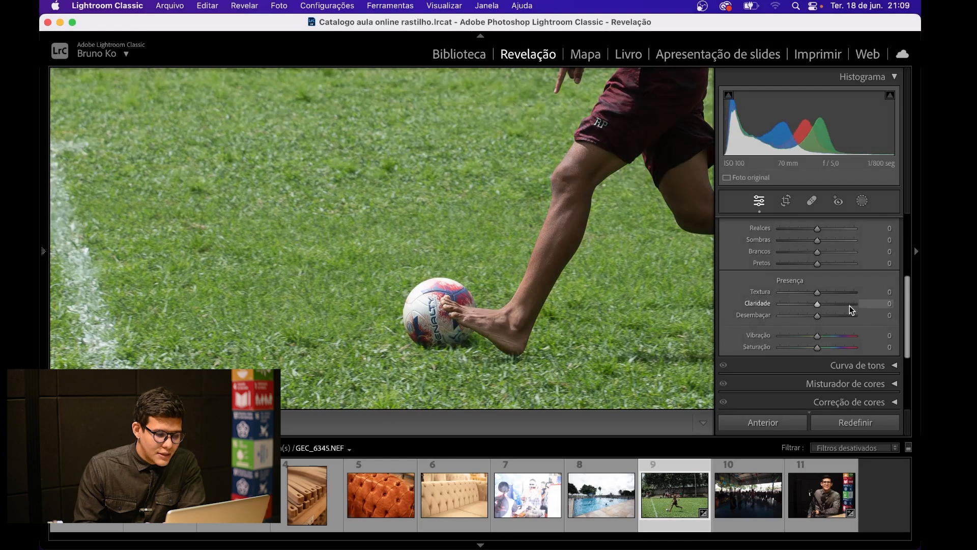
key(super+z)
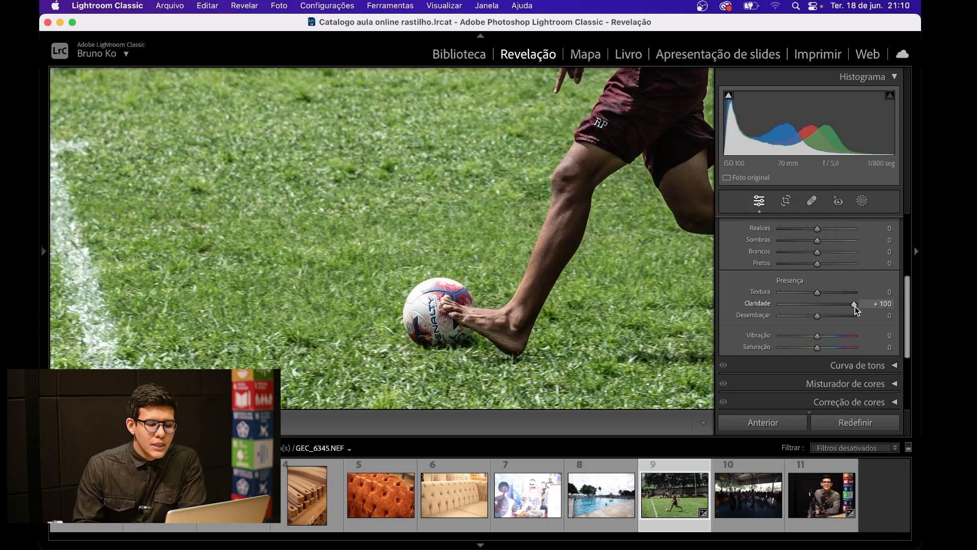
drag(611, 231, 533, 185)
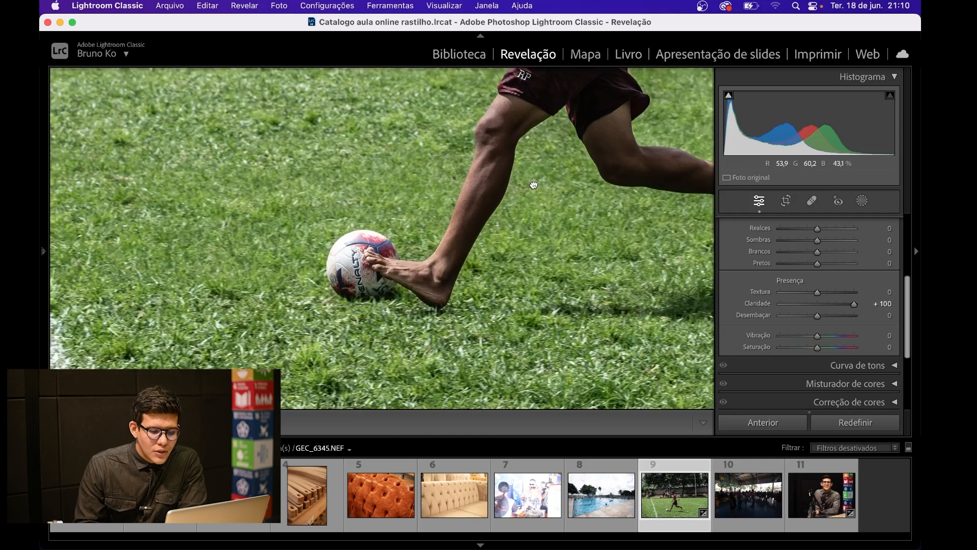
Step: Reset Claridade to 0 for comparison, set it back to +100 and inspect the grass, ball and player's legs close up
double_click(853, 304)
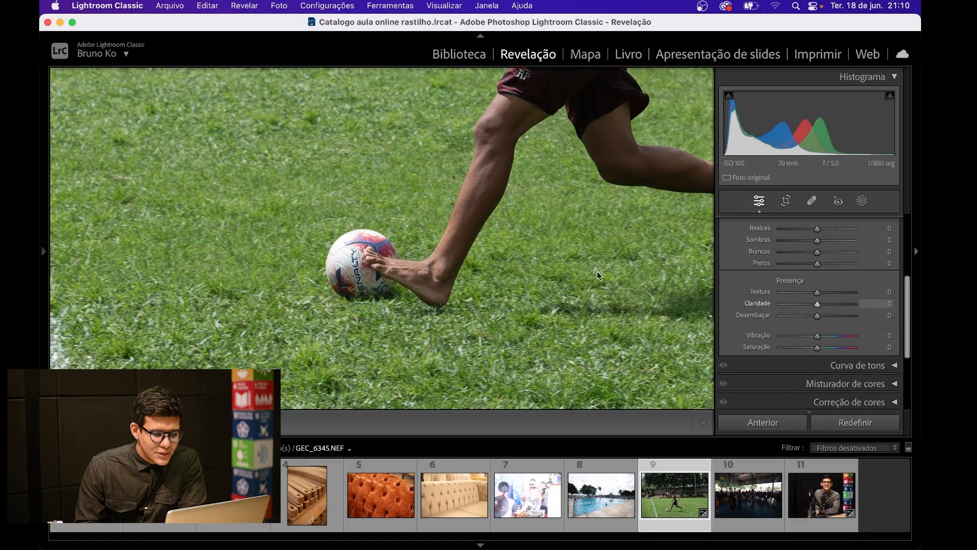
click(331, 204)
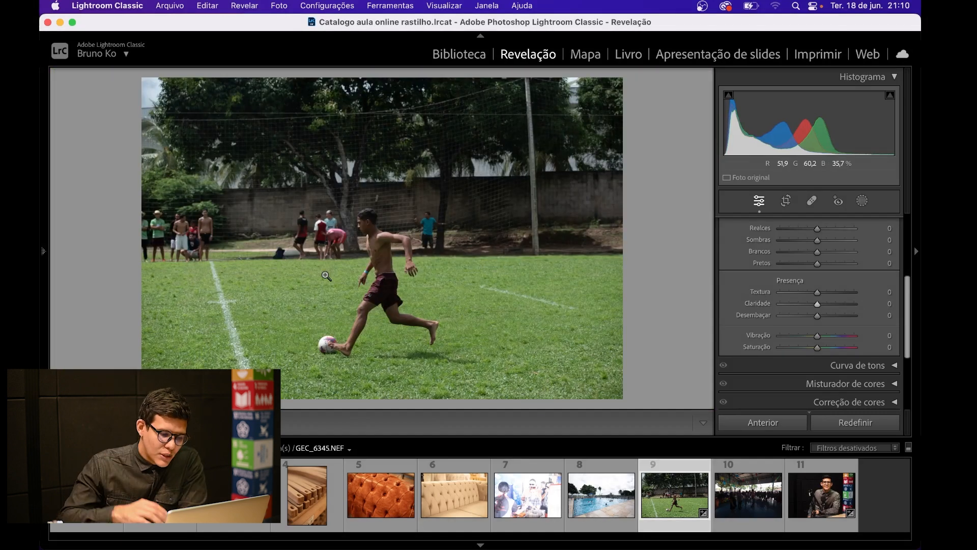
click(314, 314)
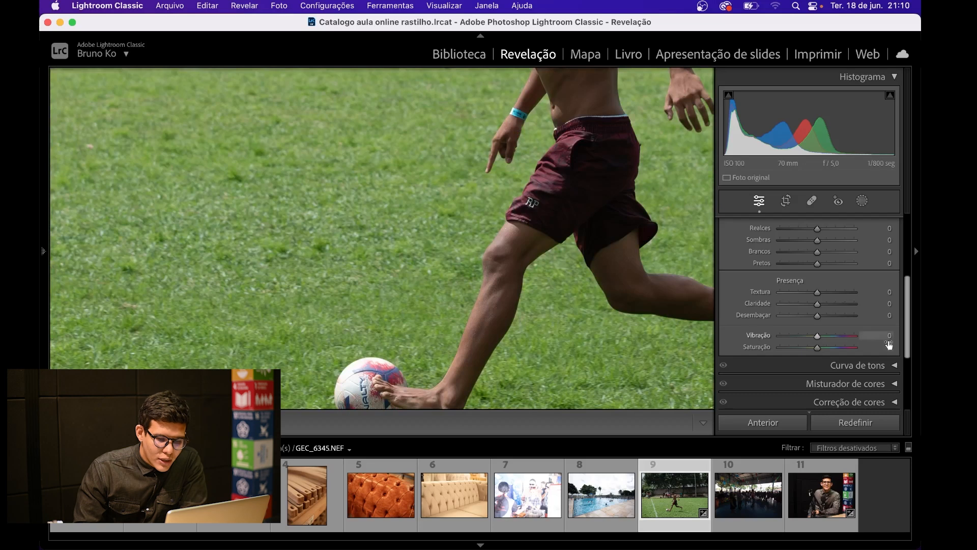
click(853, 306)
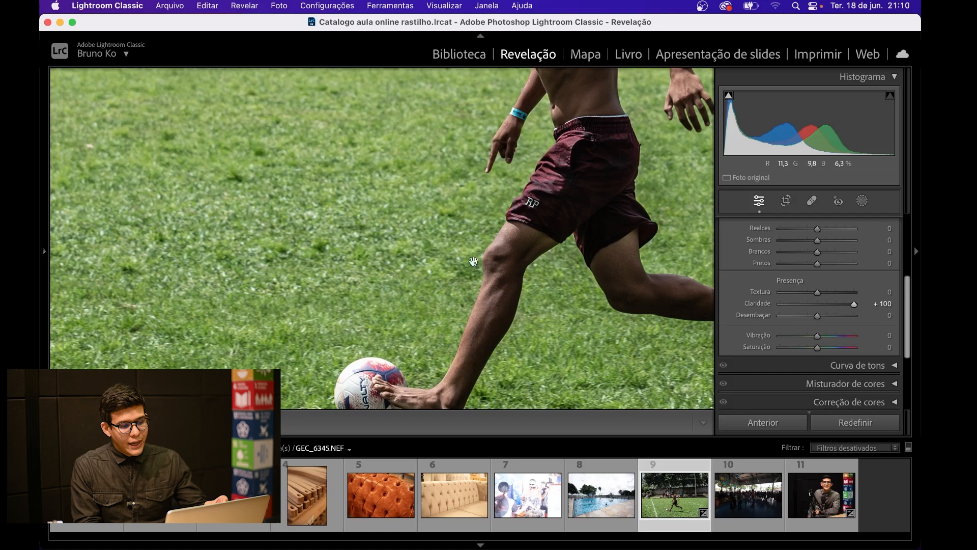
drag(367, 266, 400, 237)
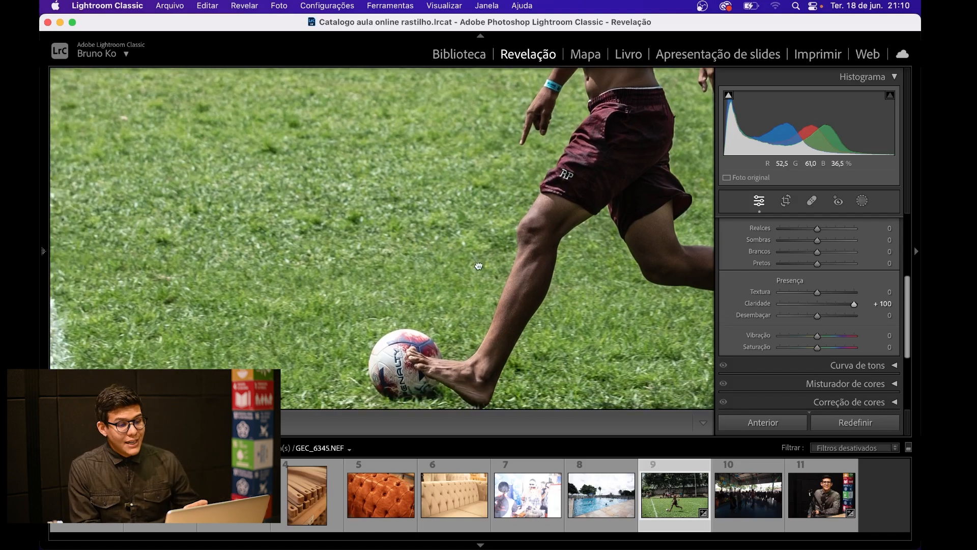
drag(478, 267, 464, 195)
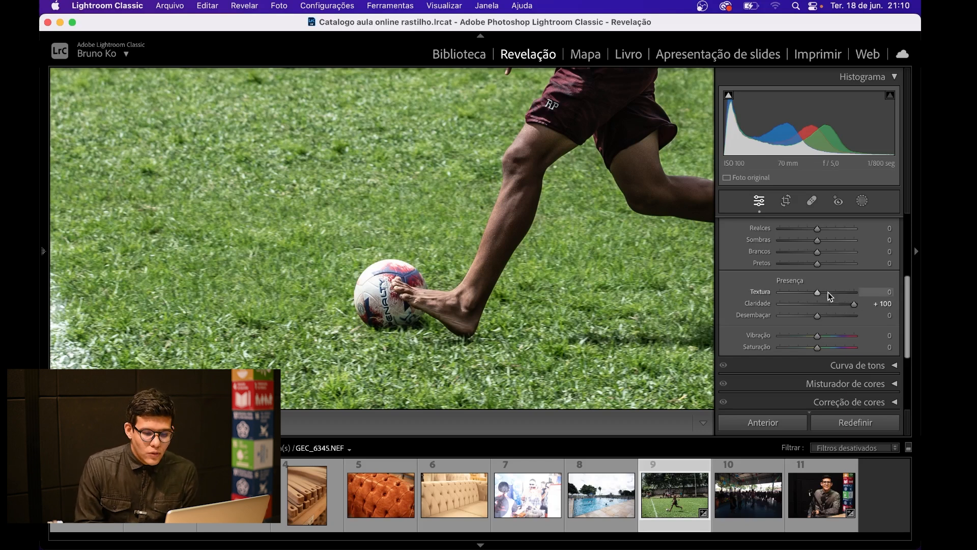
Step: Set the soccer photo's Textura to +36 and its Claridade to +50
click(829, 292)
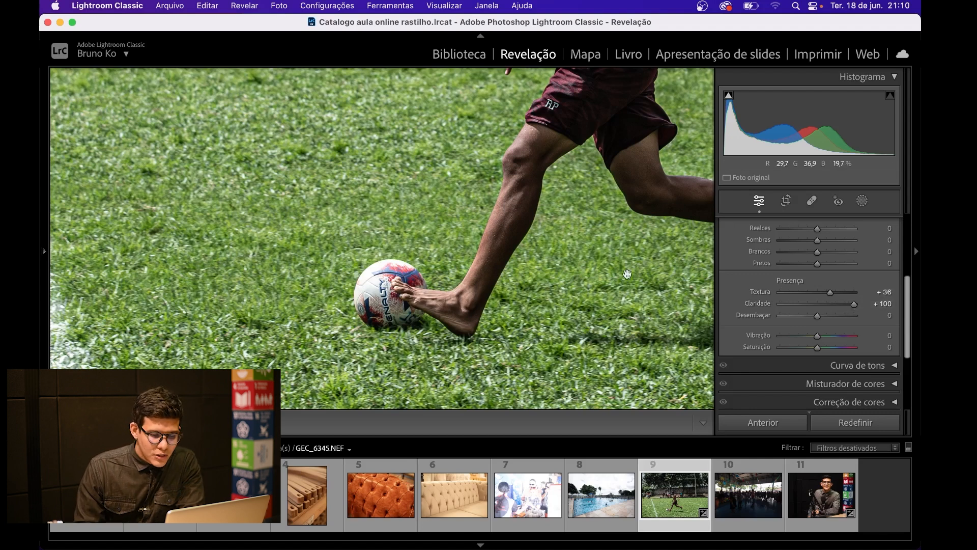
click(658, 291)
drag(853, 303, 835, 308)
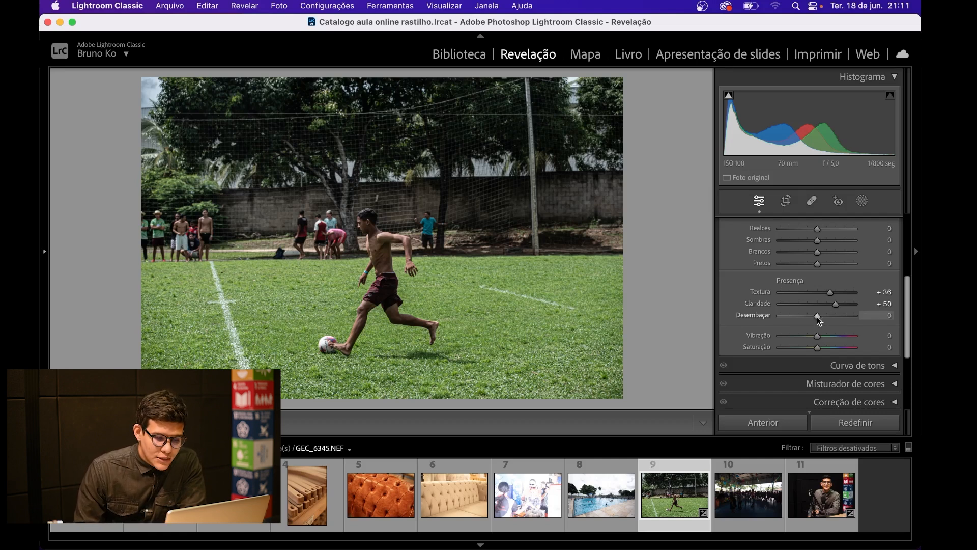
Step: Try Desembaçar at +100, inspect the player's face and torso close up, and reset it to 0
drag(817, 316, 863, 317)
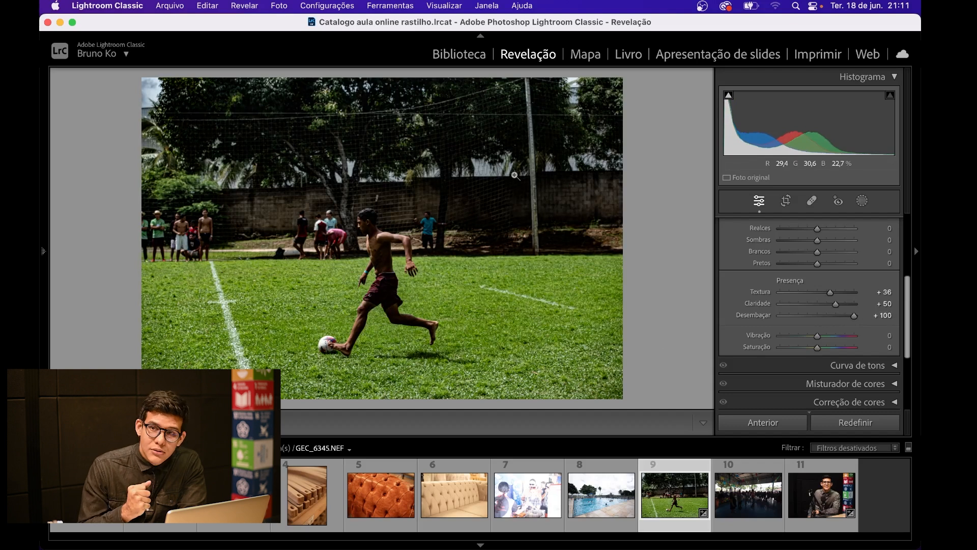
click(372, 221)
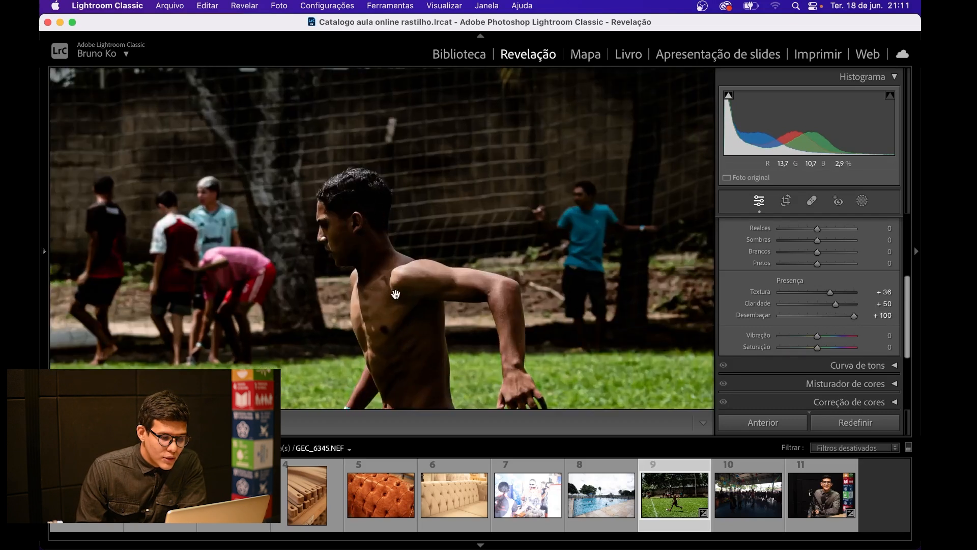
click(406, 317)
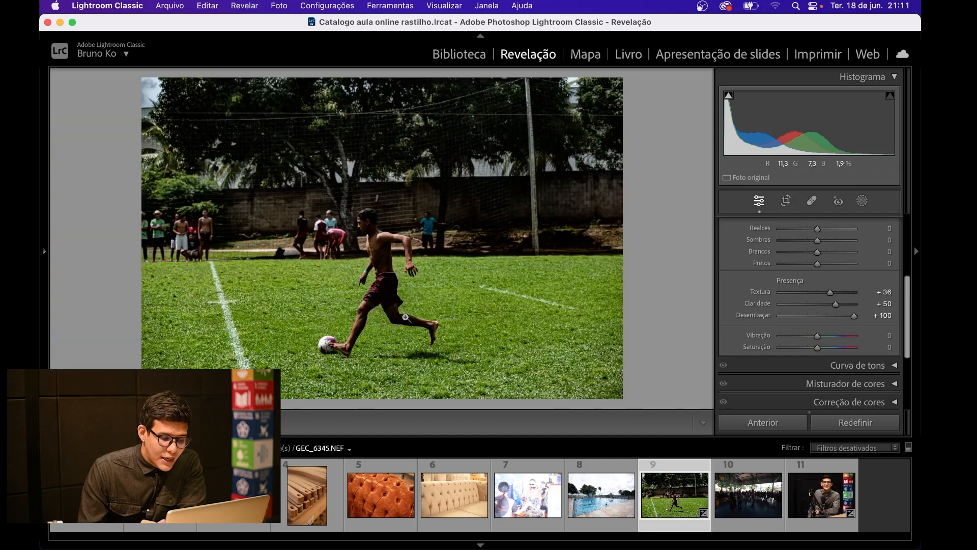
double_click(853, 315)
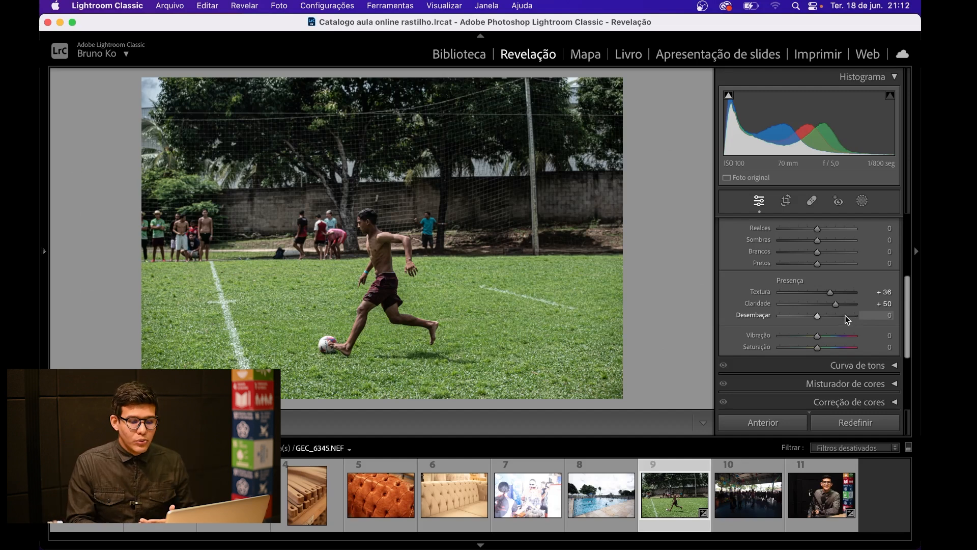
Step: Try Desembaçar at +77 and +100 on the whole photo, then reset it to 0
click(844, 316)
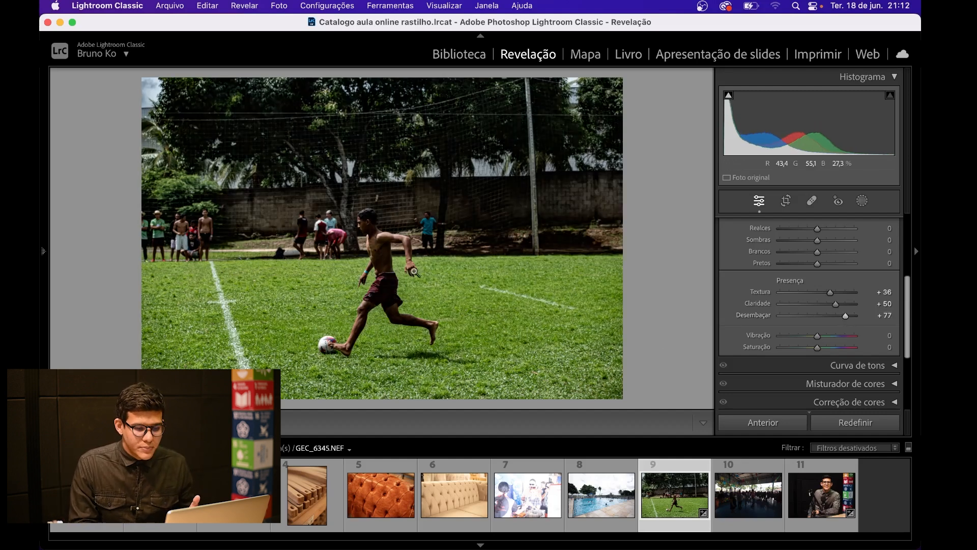
drag(844, 314, 874, 317)
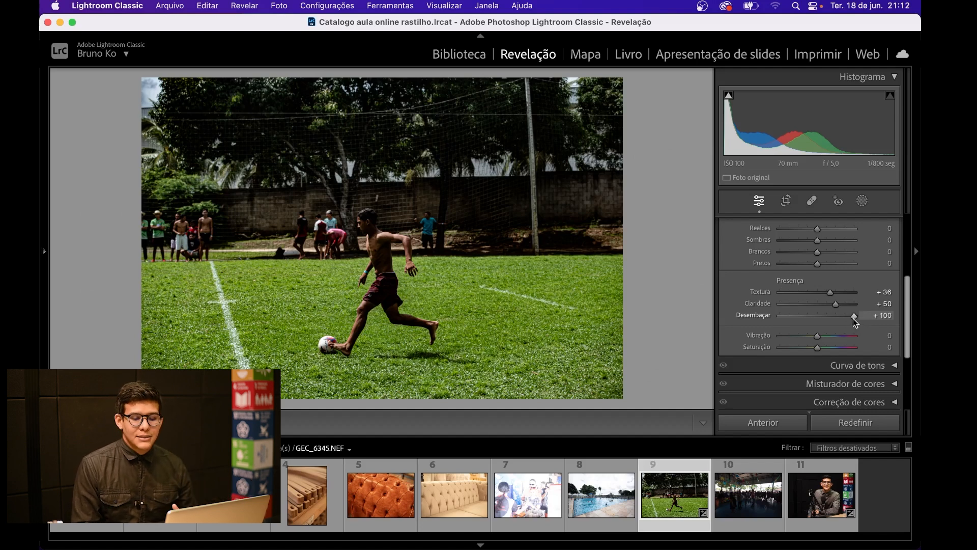
double_click(853, 318)
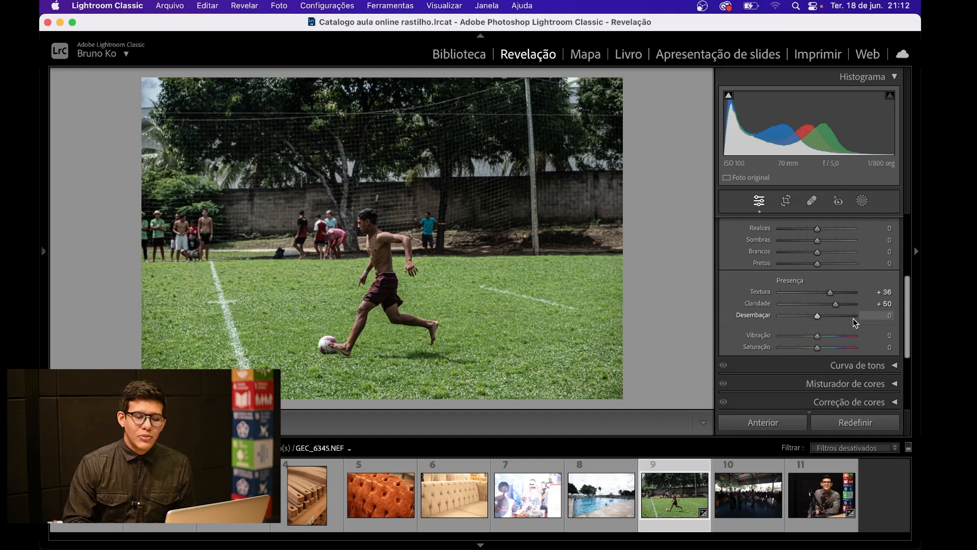
Step: Try Desembaçar at +79, +71 and +81, then reset it to 0
drag(853, 319, 846, 315)
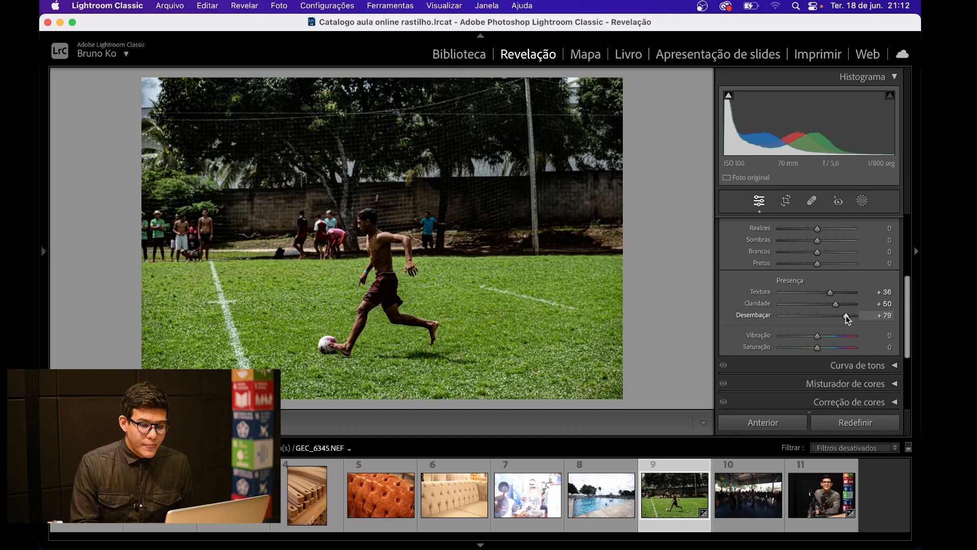
mouse_move(844, 316)
mouse_down()
mouse_move(832, 317)
mouse_move(842, 317)
mouse_up()
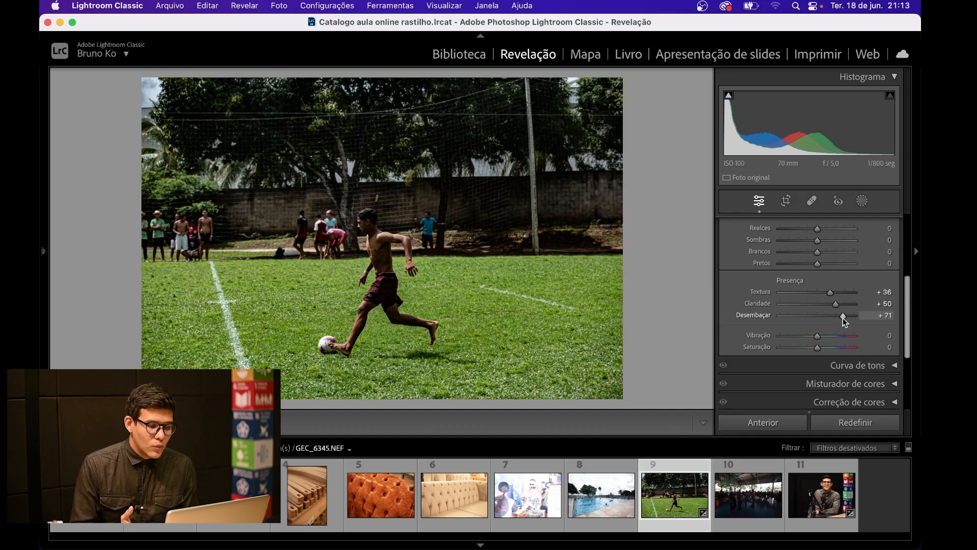
drag(843, 317, 847, 318)
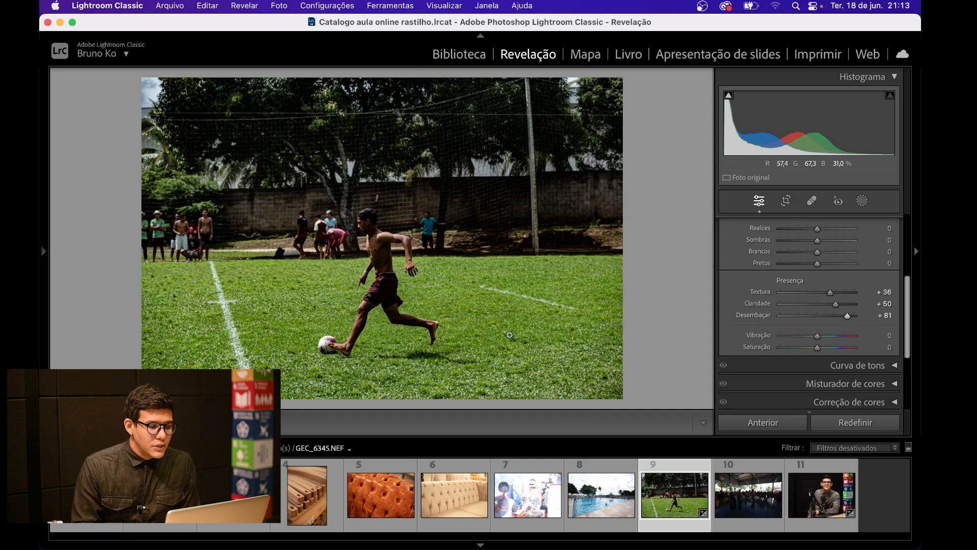
double_click(848, 315)
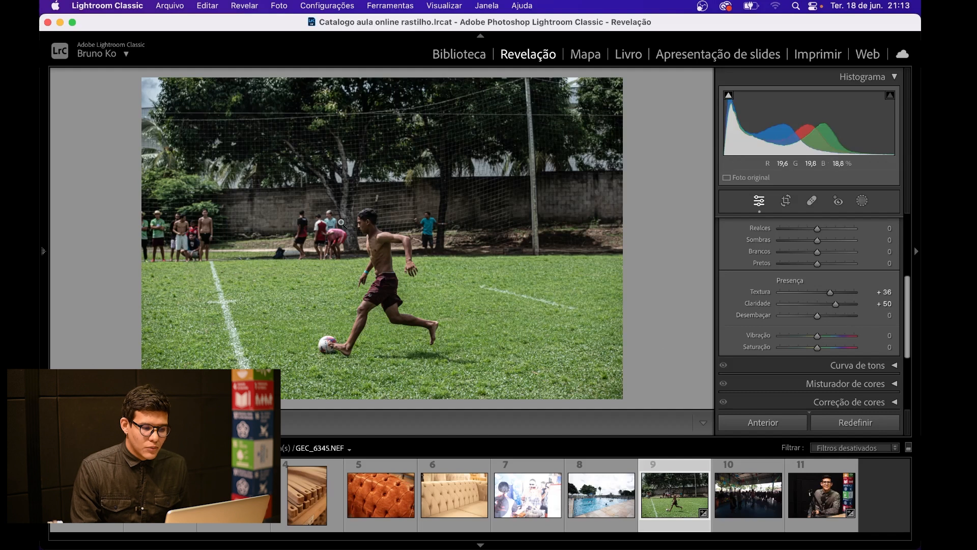
Step: Compare the player close up with Desembaçar at 0 and at +100, then reset it to 0
click(359, 215)
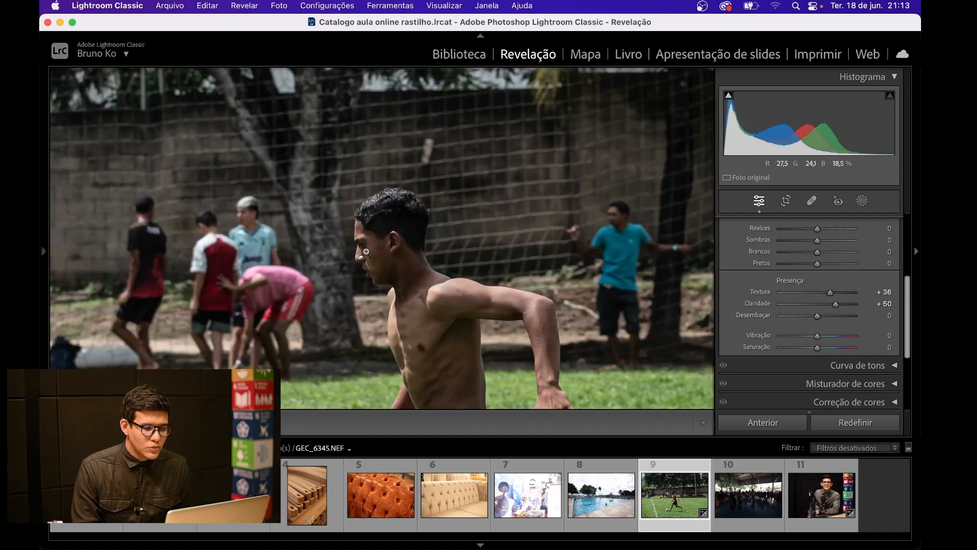
click(366, 252)
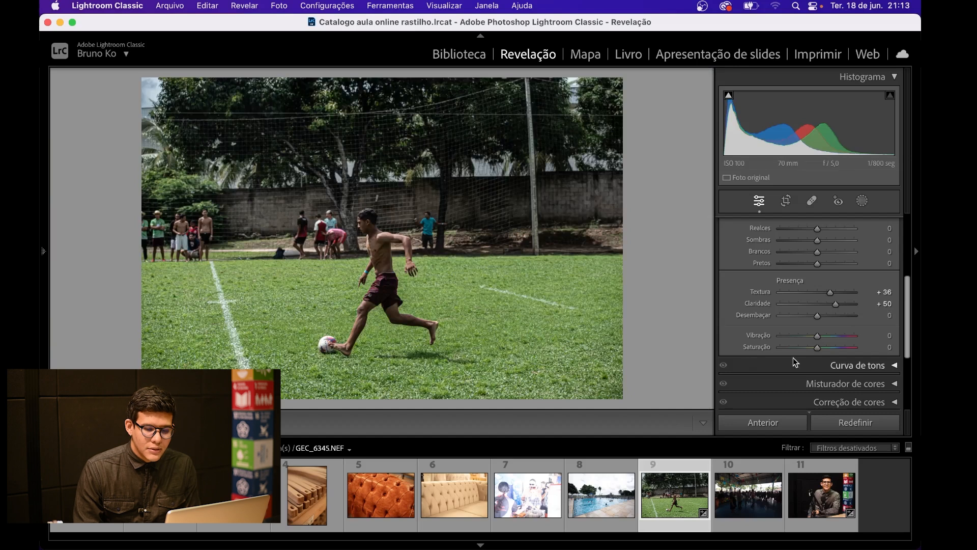
click(856, 316)
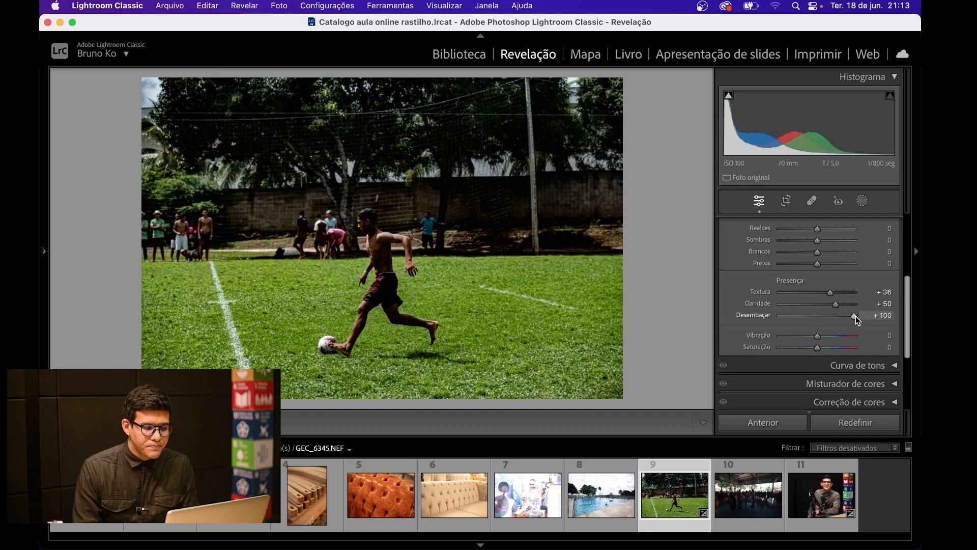
click(361, 224)
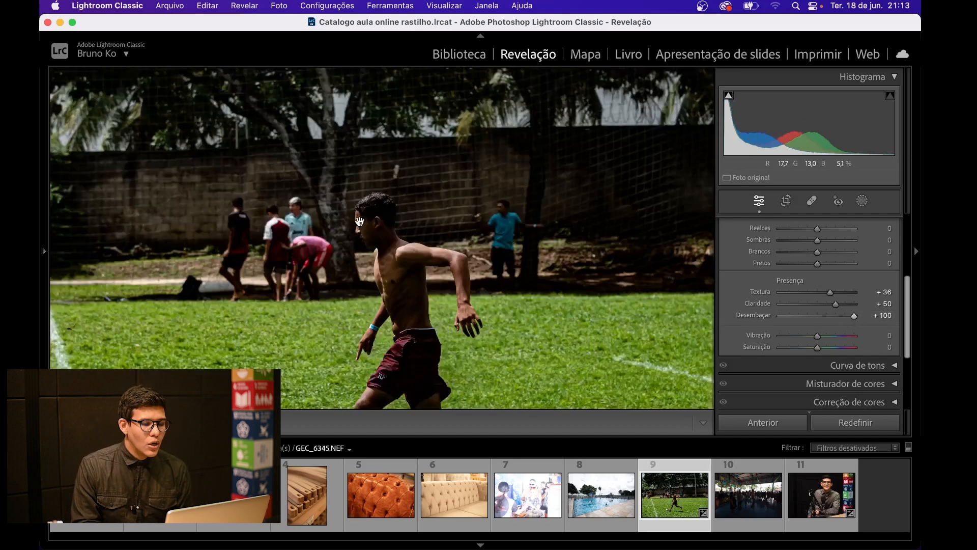
click(360, 222)
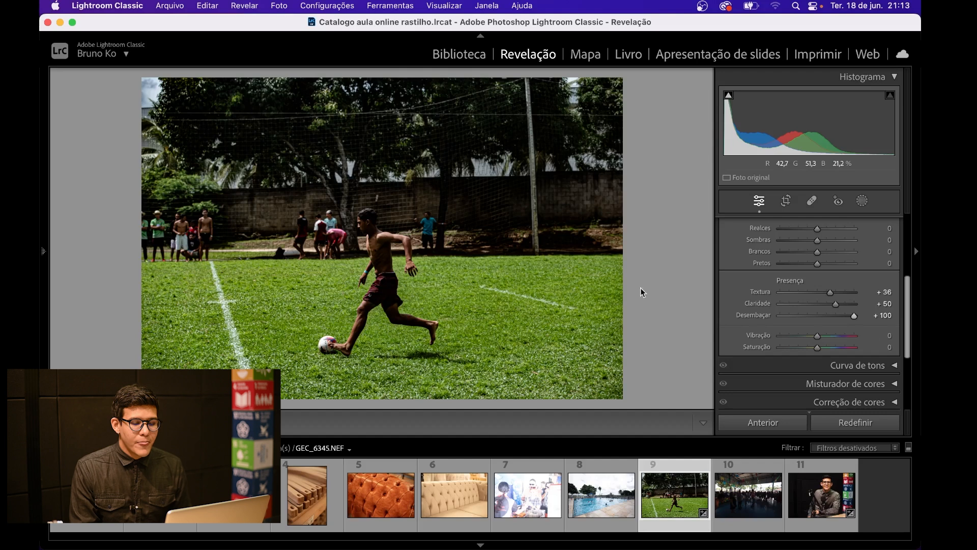
click(866, 335)
double_click(855, 316)
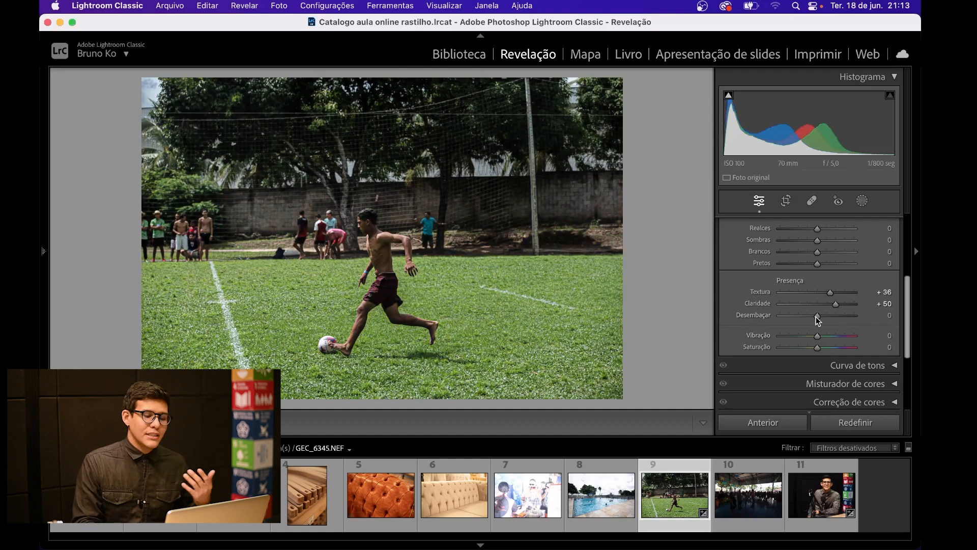
Step: Compare the photo with Desembaçar at −100 and at +100, return to −100 and reset it to 0
drag(816, 317, 769, 316)
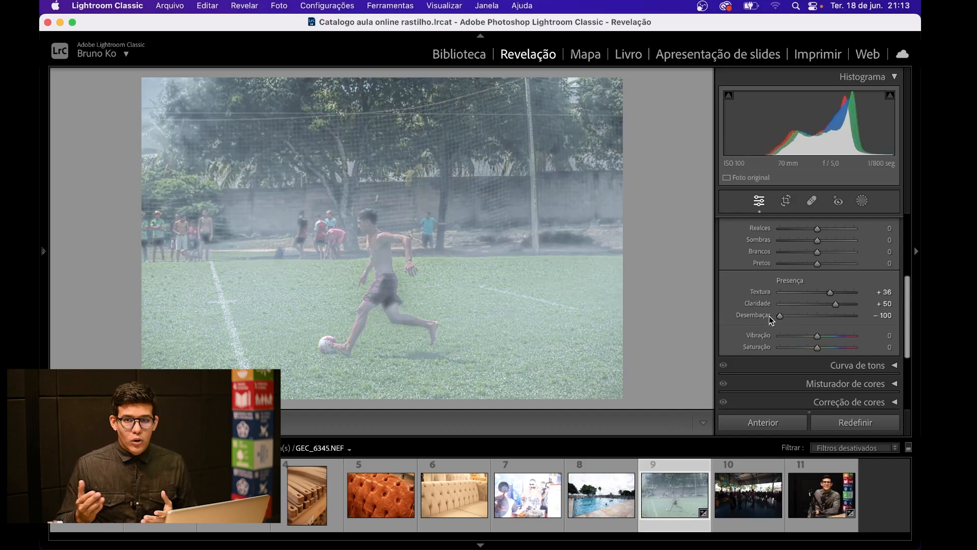
click(855, 316)
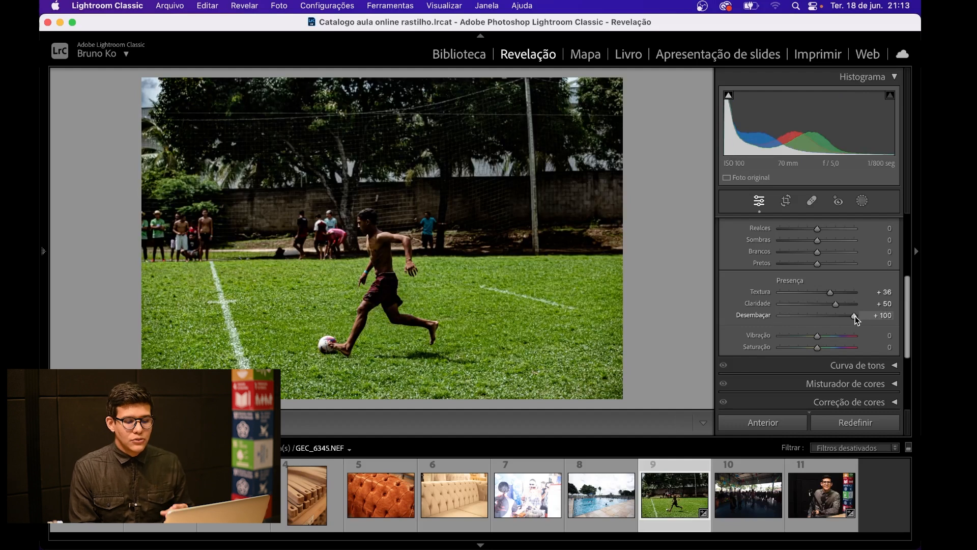
drag(786, 315, 777, 319)
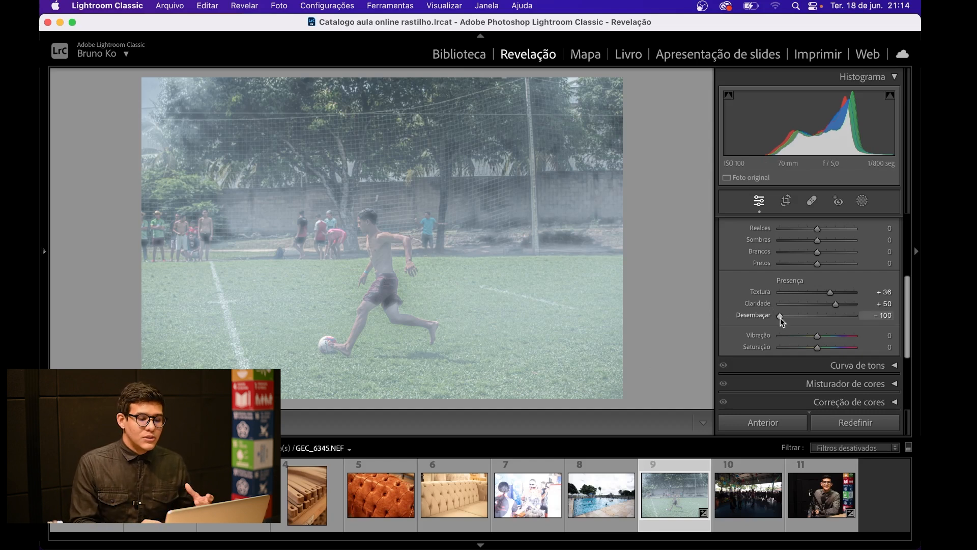
double_click(780, 318)
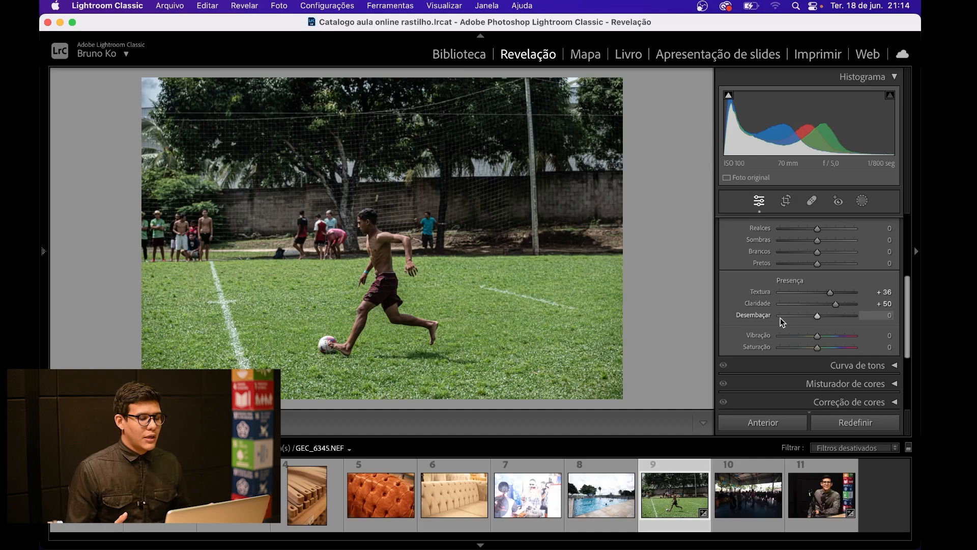
Step: Set Desembaçar to +83 and view the soccer photo against a fully blacked-out interface
click(847, 314)
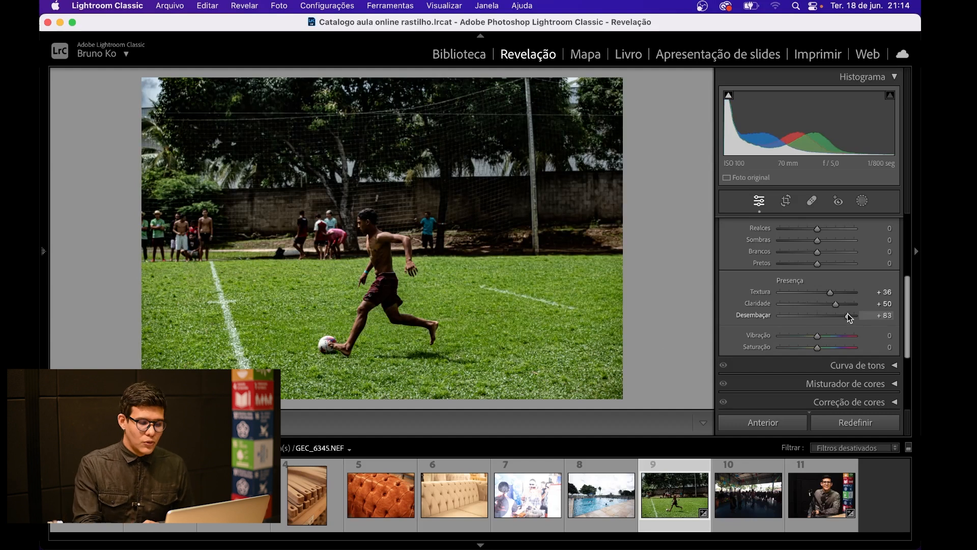
key(l)
key(l)
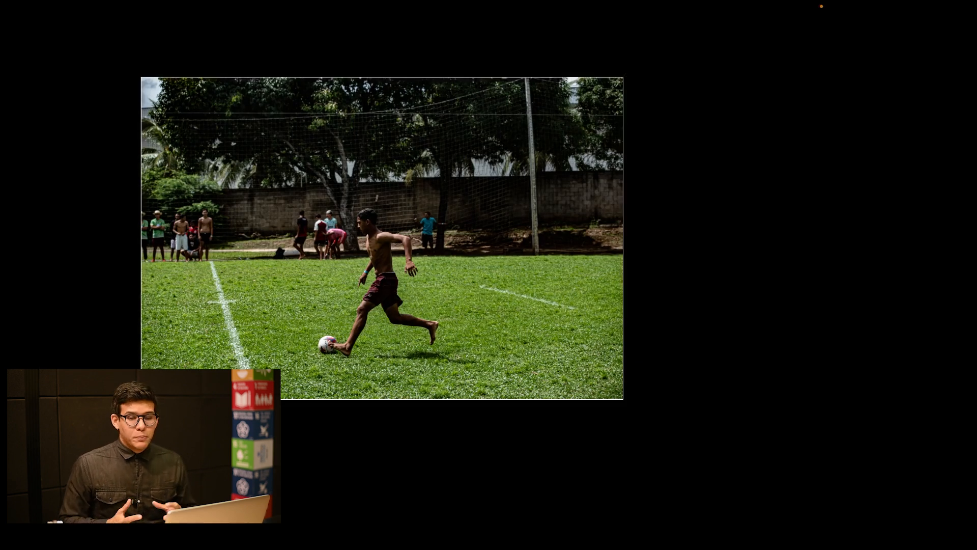